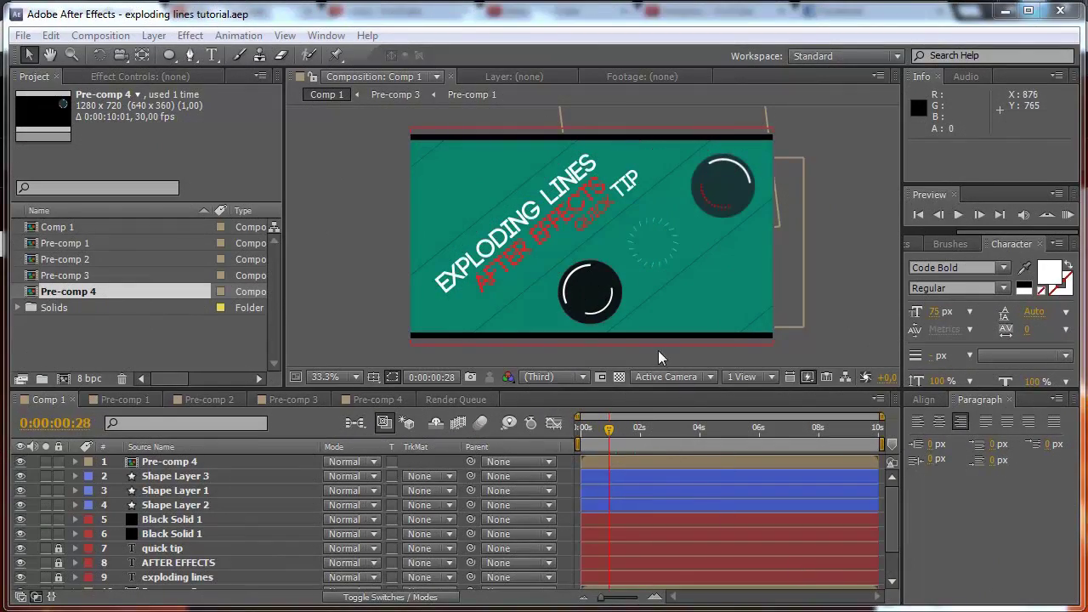
Start a new project and add Comp 1 at 1280×720, 30 fps, 0:00:10:01 duration
left_click_drag(609, 434, 616, 435)
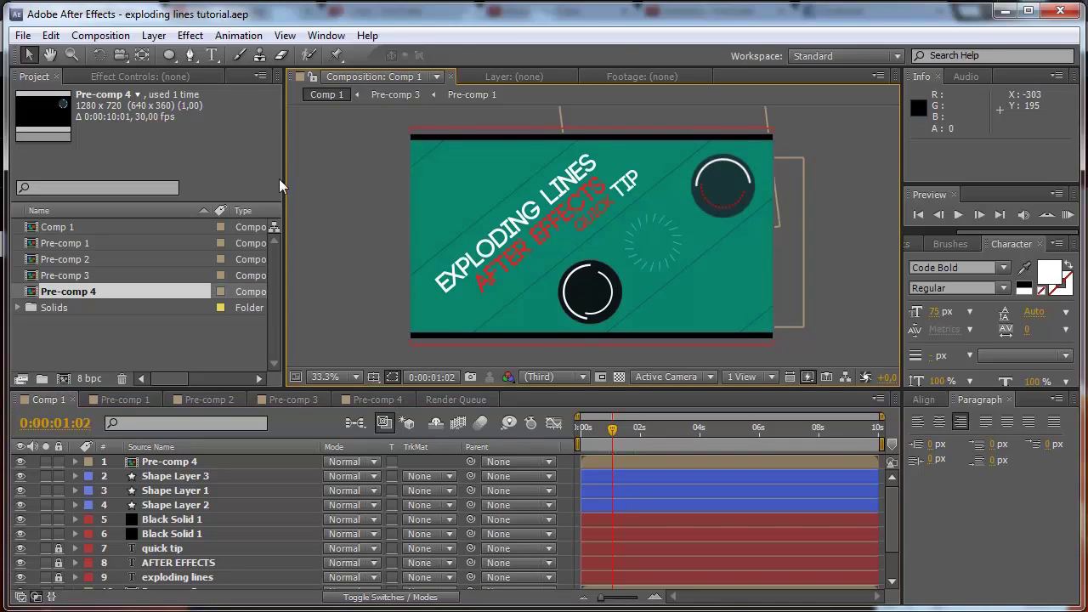
left_click(23, 35)
mouse_move(267, 55)
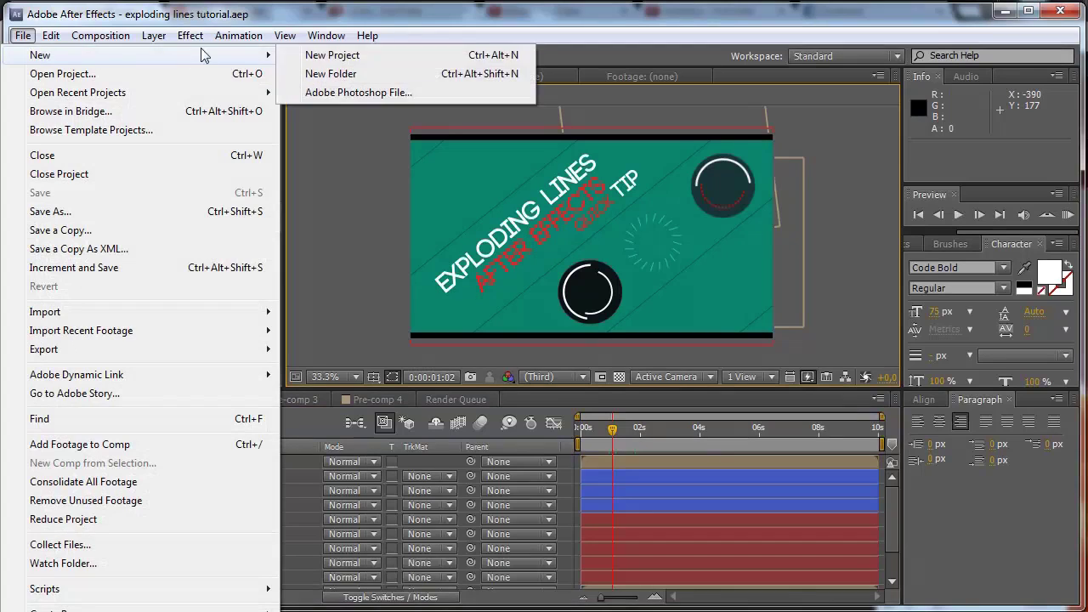
left_click(311, 56)
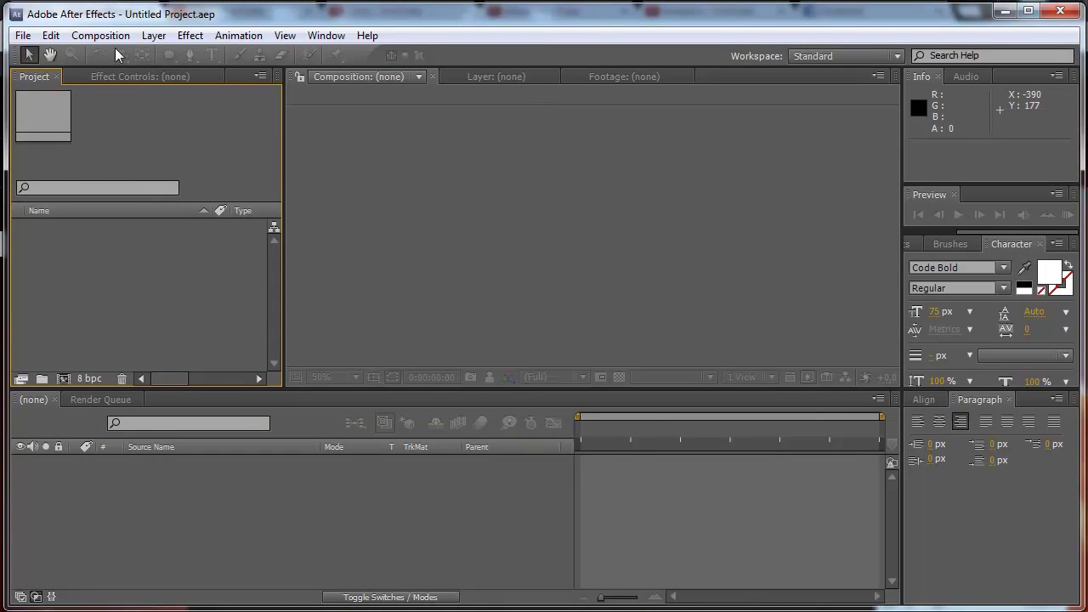
left_click(101, 36)
left_click(115, 55)
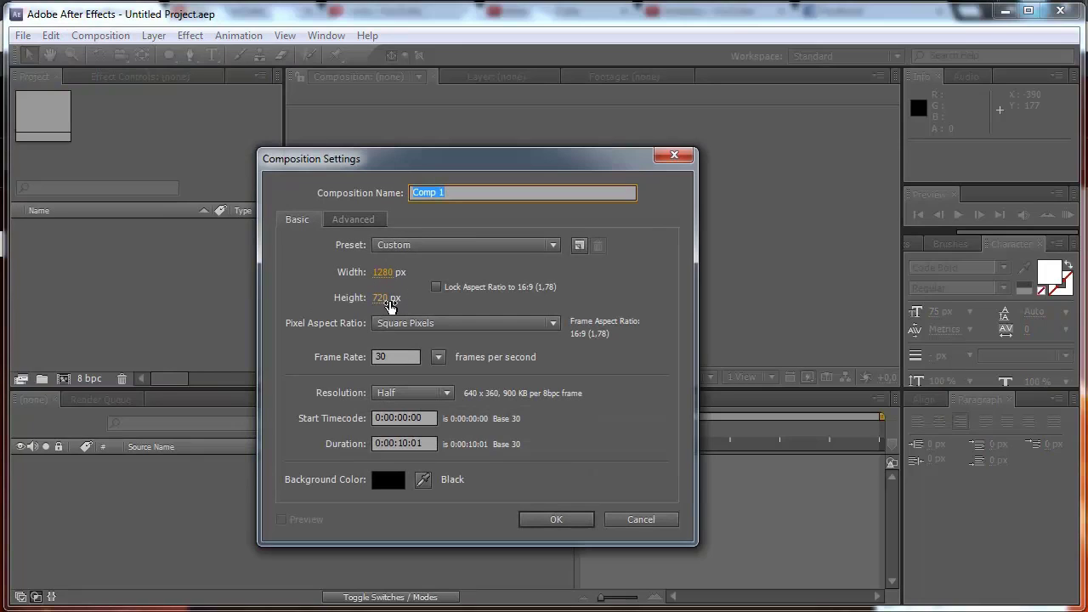
left_click(395, 354)
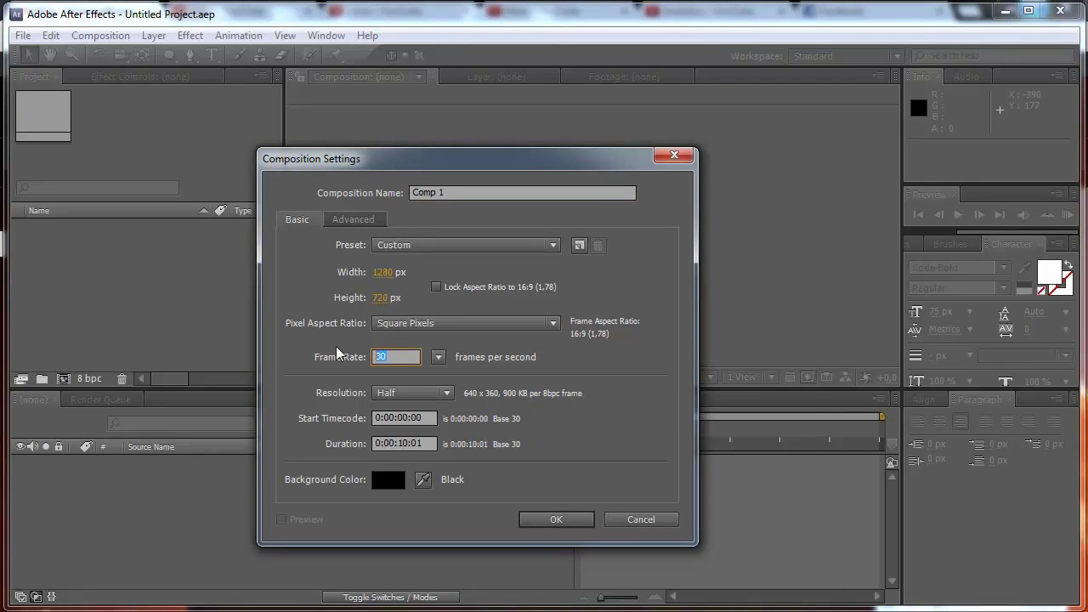
left_click(551, 520)
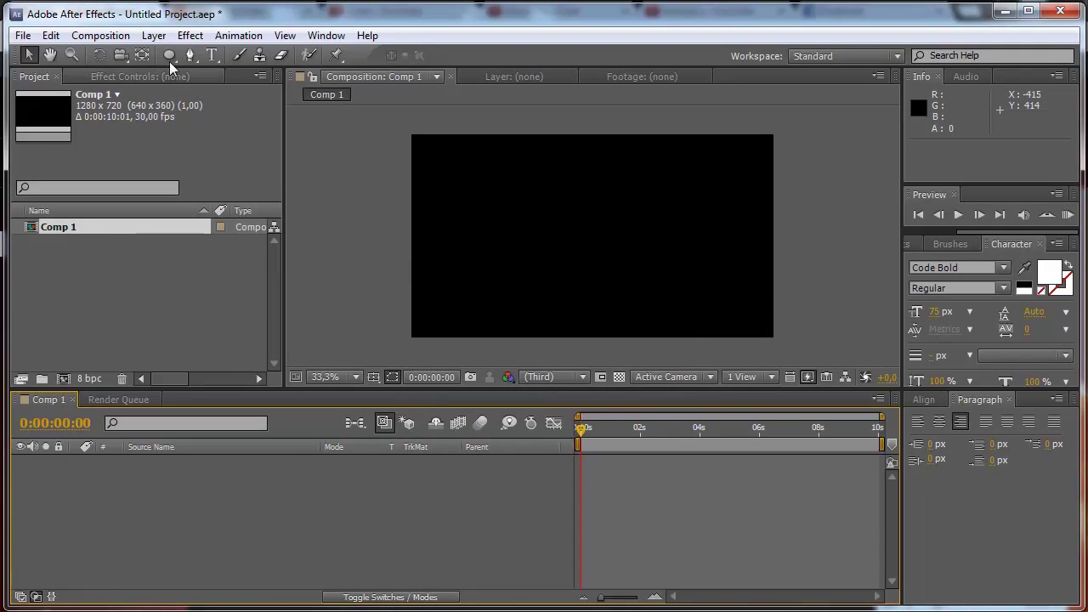
Add a full-frame Deep Cyan Solid 1 layer to Comp 1, then deselect it
left_click(154, 34)
mouse_move(284, 54)
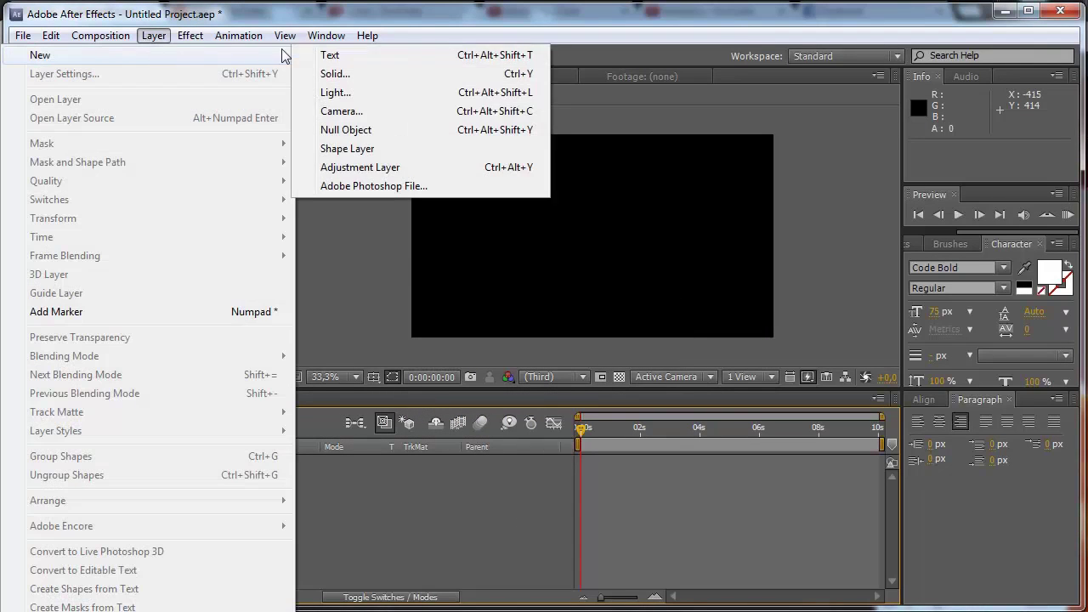
left_click(335, 73)
left_click(332, 499)
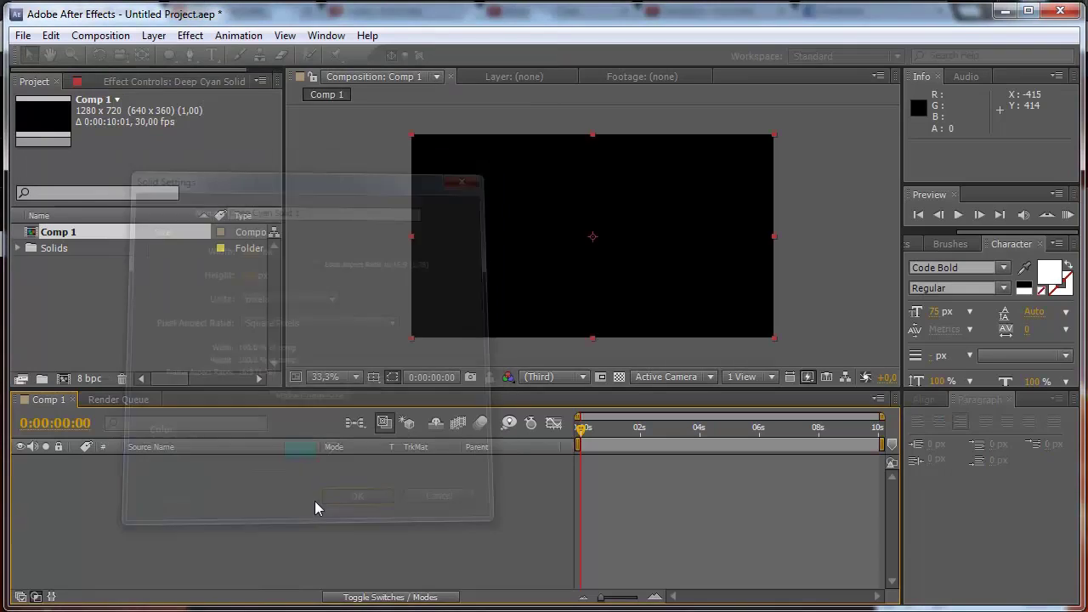
left_click(295, 524)
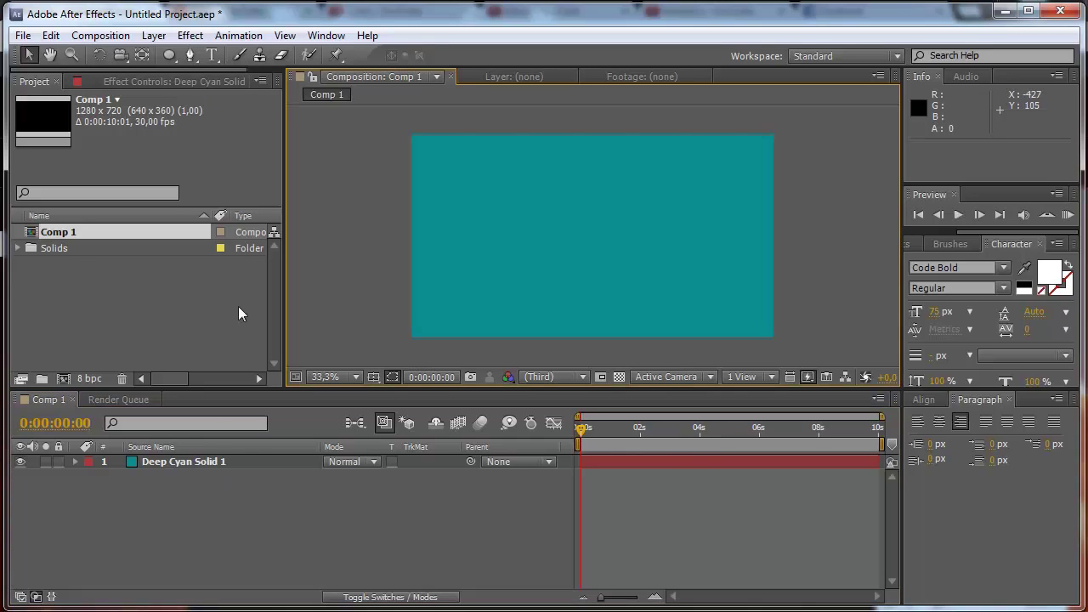
Draw a two-point vertical Pen line above the comp centre as Shape Layer 1, then scrub to check it
left_click(190, 56)
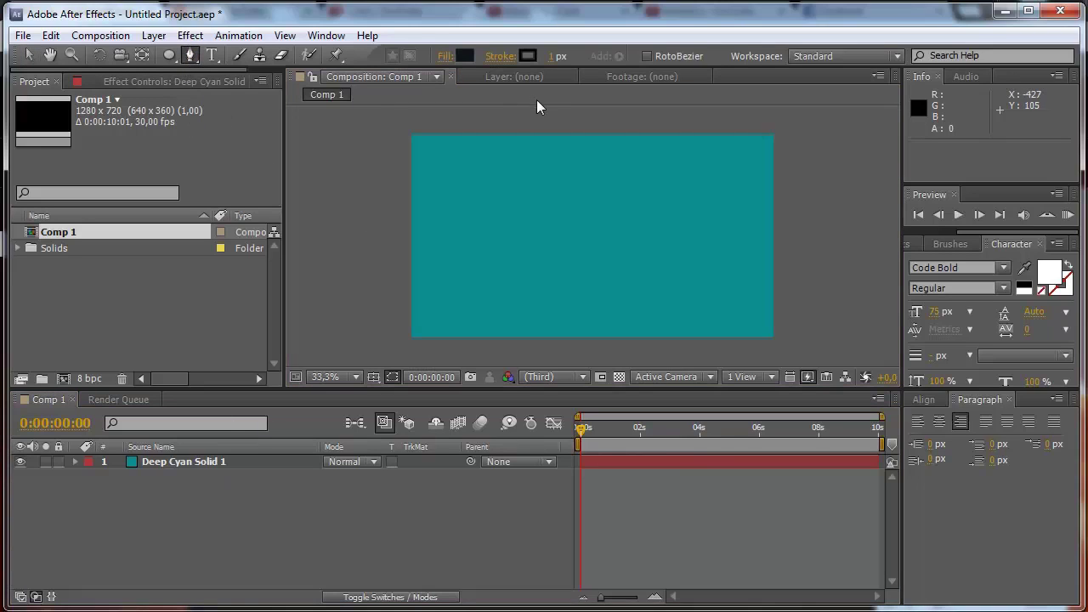
left_click(586, 170)
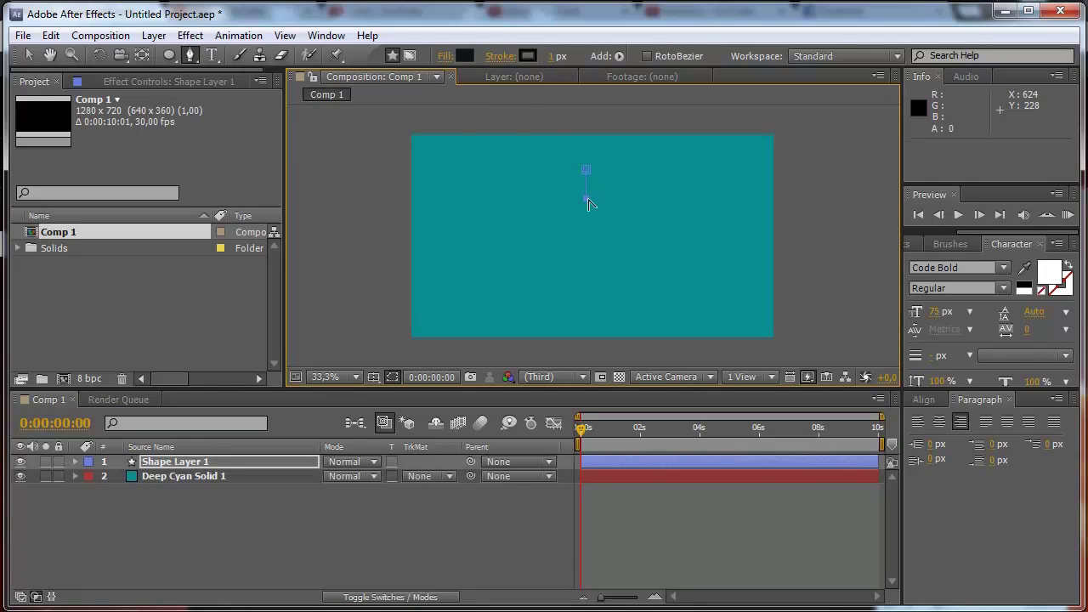
left_click(586, 198)
left_click(28, 55)
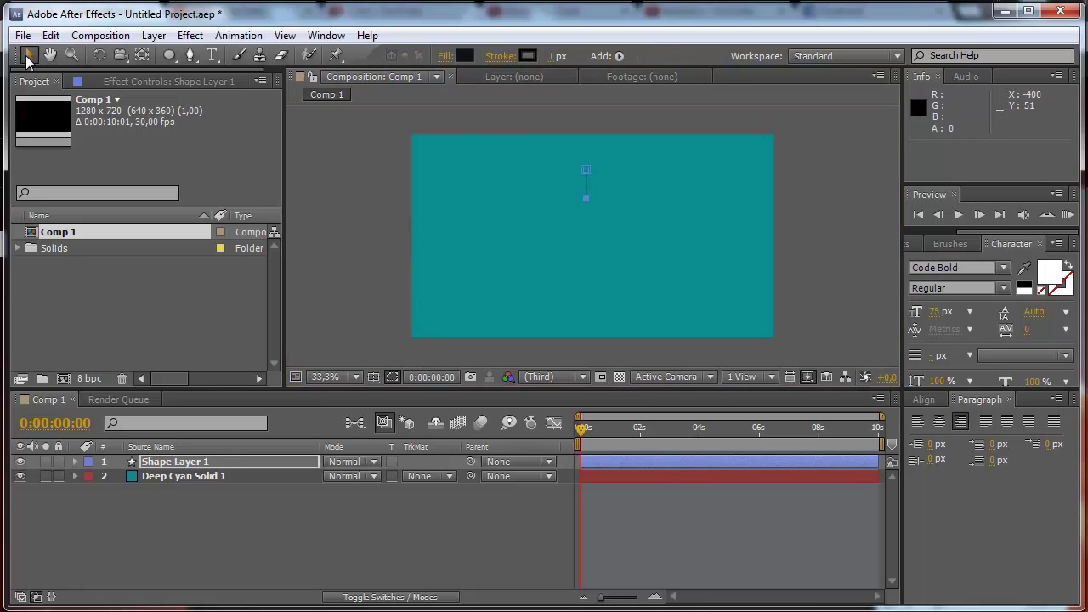
left_click(387, 207)
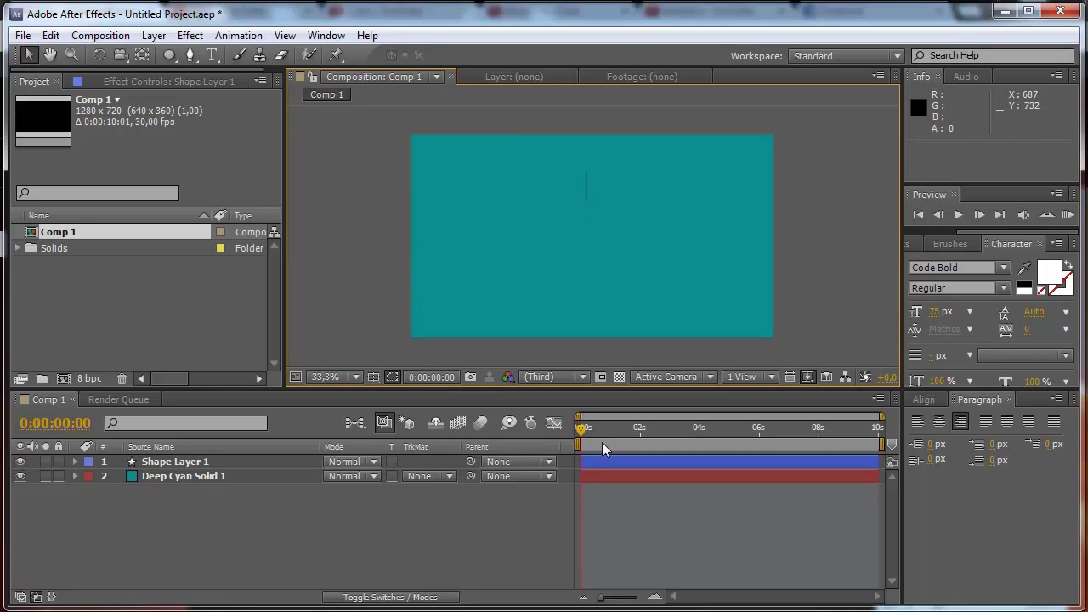
left_click_drag(579, 430, 612, 427)
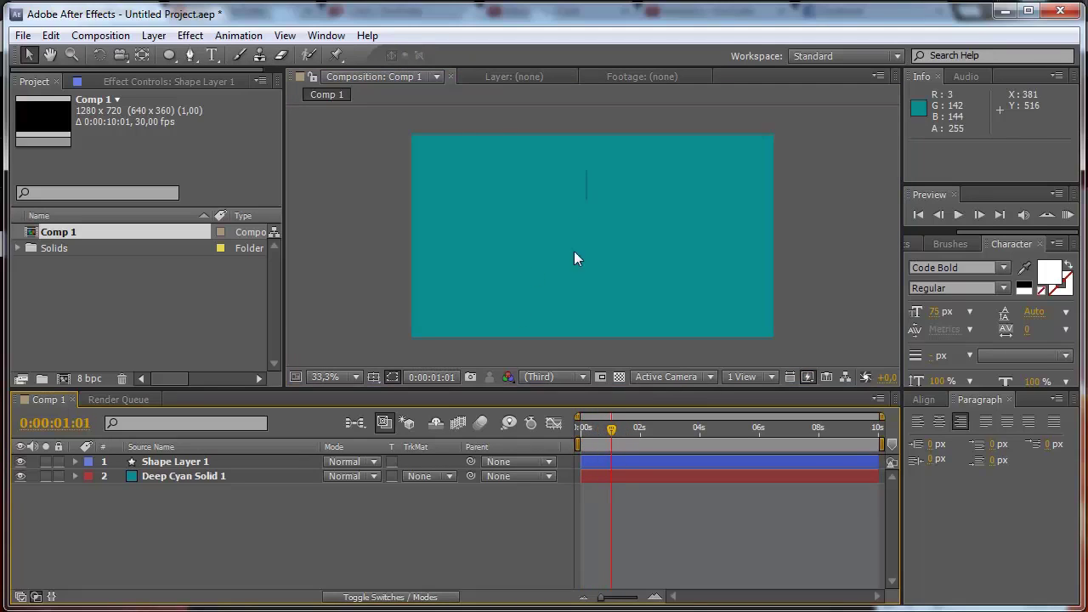
mouse_move(615, 430)
left_mouse_down()
mouse_move(592, 430)
mouse_move(610, 433)
left_mouse_up()
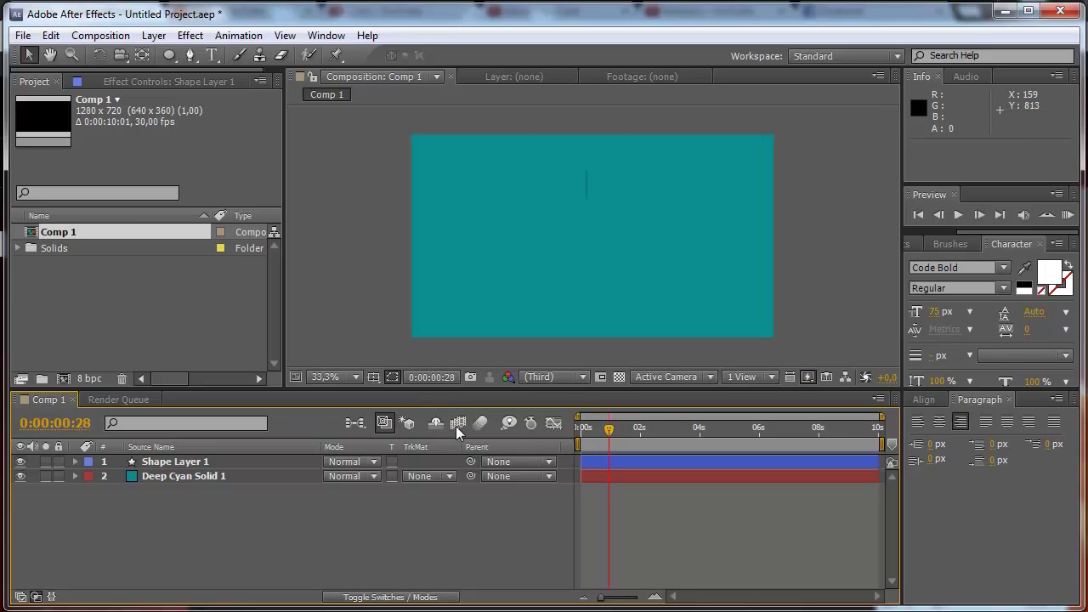
Add a Trim Paths operator to Shape Layer 1's contents and reveal its properties
left_click(147, 463)
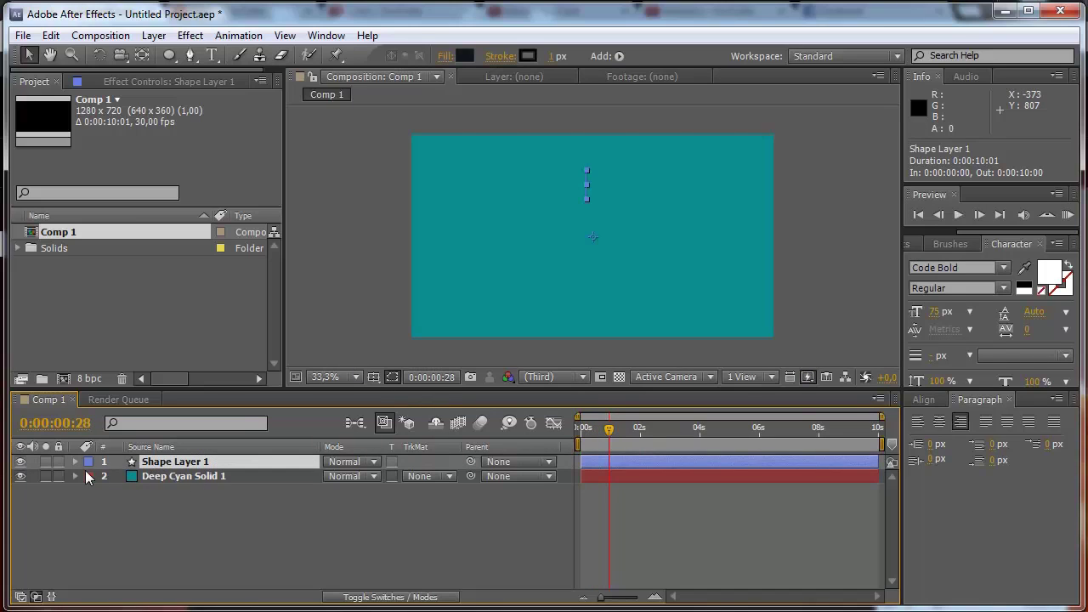
left_click(75, 462)
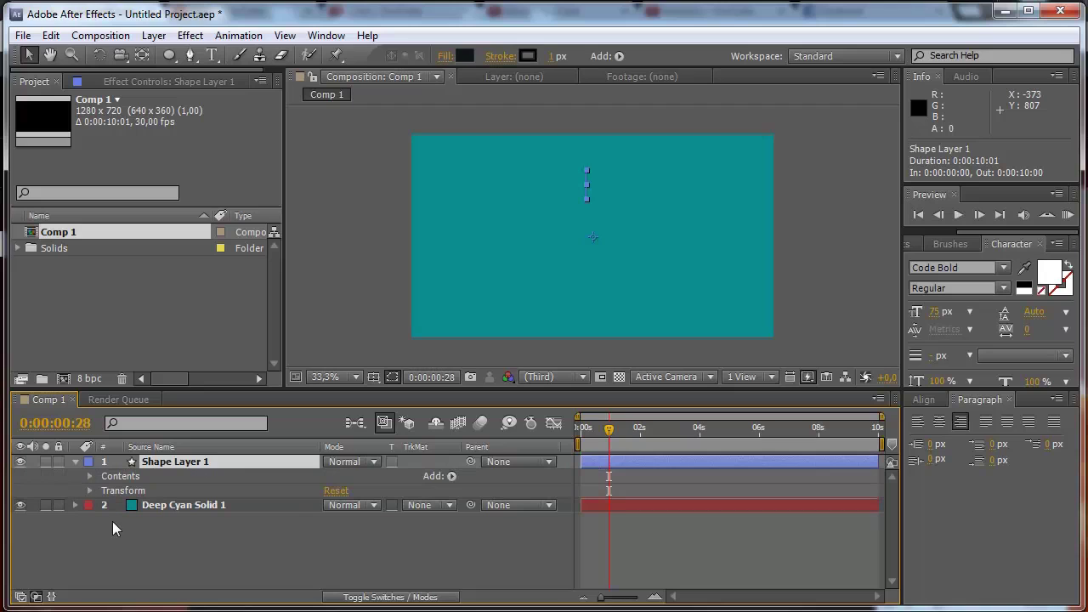
left_click(452, 476)
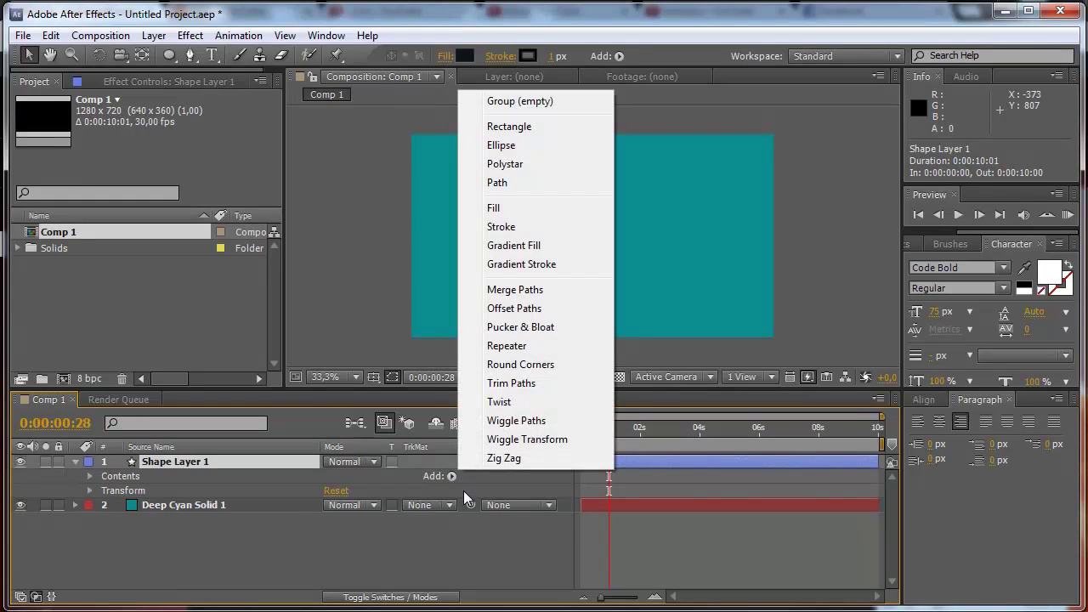
left_click(505, 384)
left_click(104, 505)
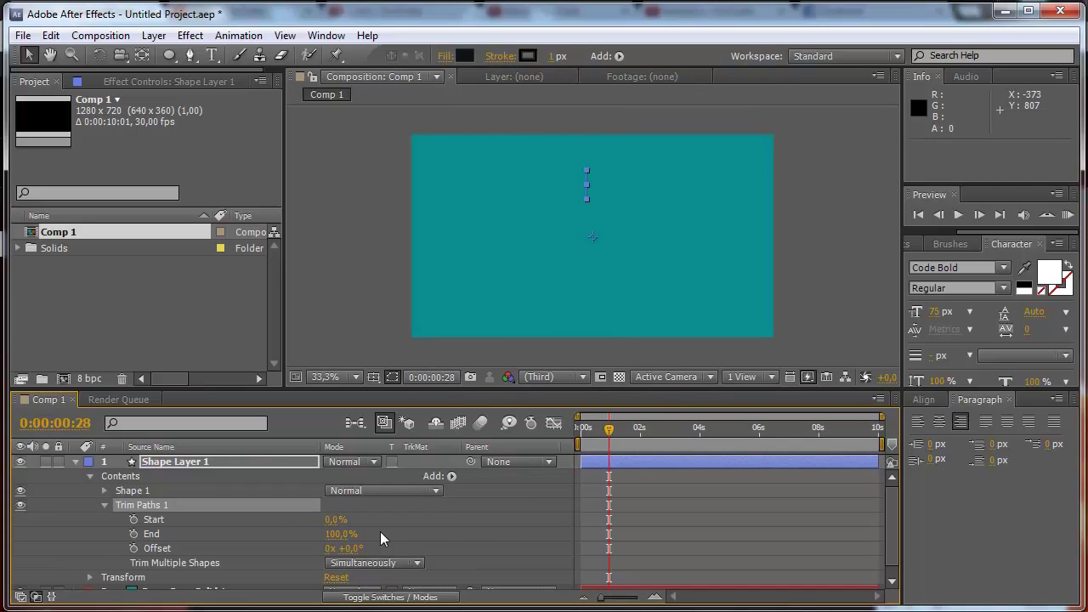
Keyframe Trim Paths Start at 100%, then lower it near 0% later in time
left_click_drag(619, 430, 612, 434)
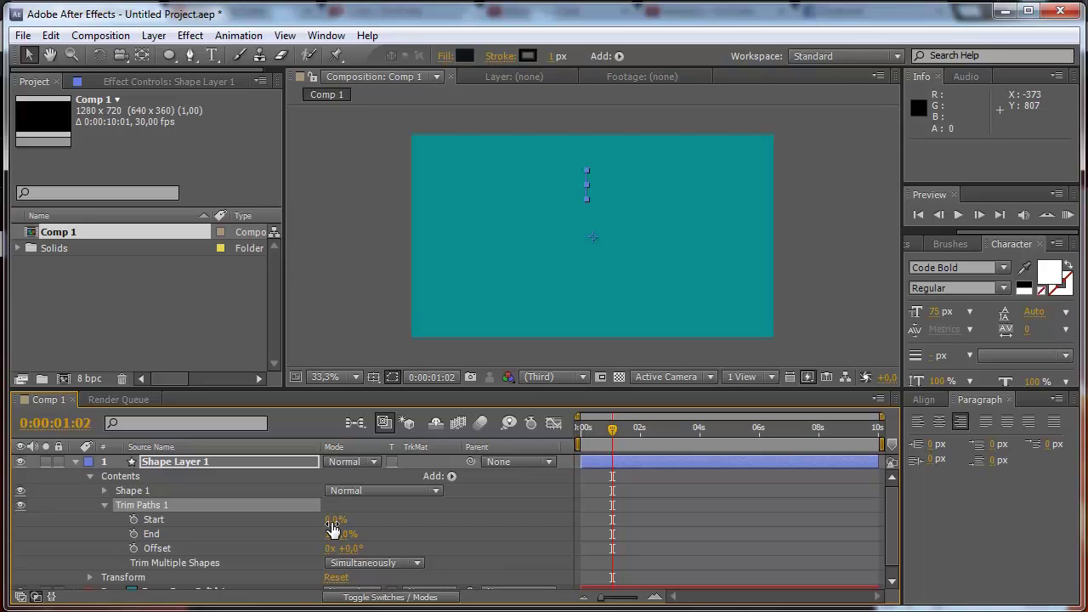
left_click_drag(334, 520, 428, 516)
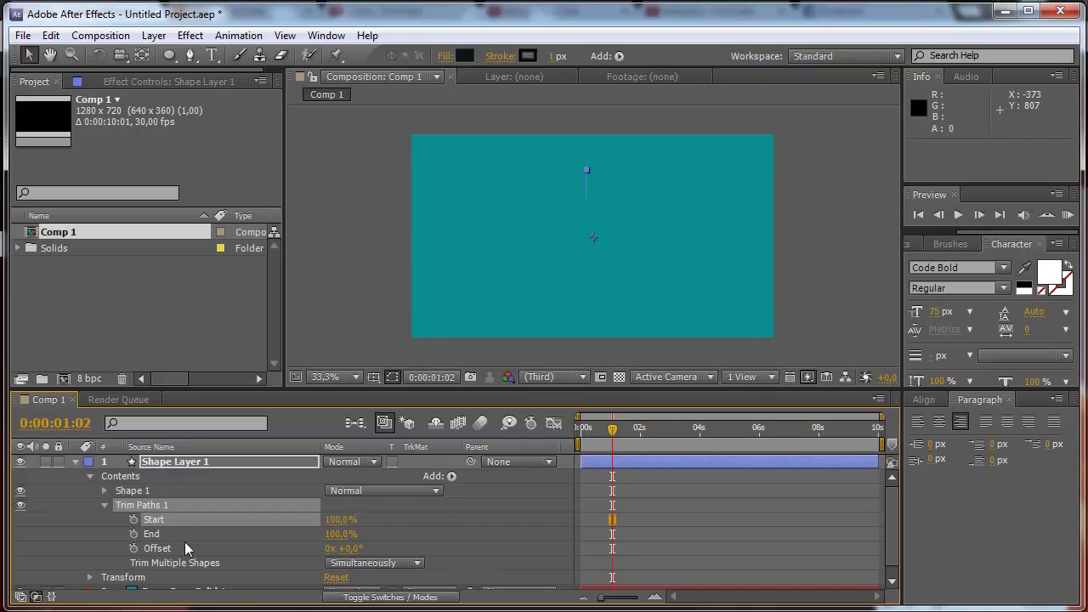
left_click(133, 519)
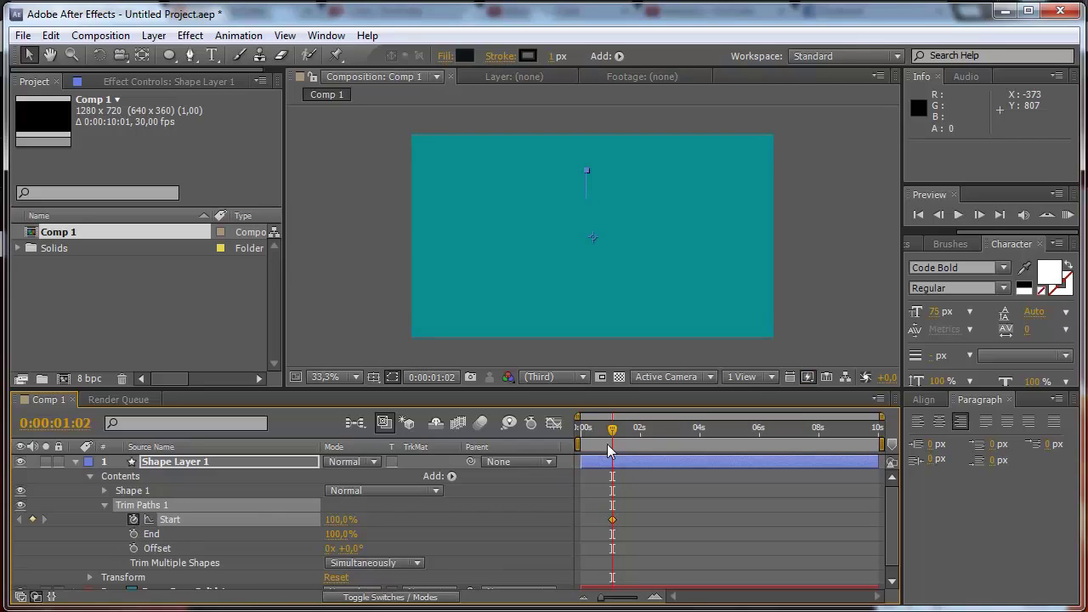
left_click_drag(612, 429, 670, 436)
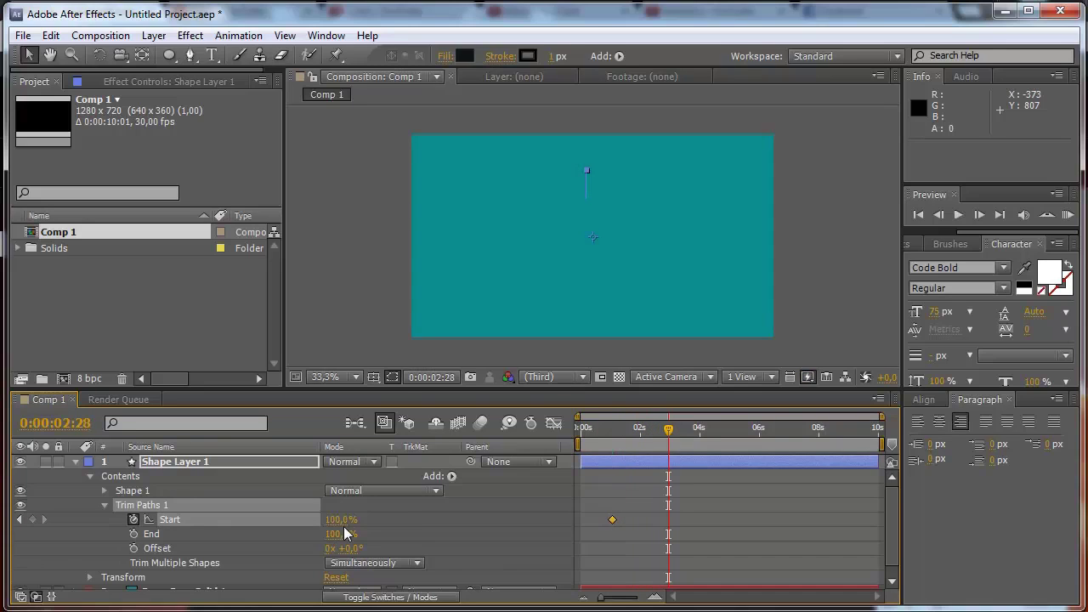
left_click_drag(340, 519, 240, 519)
left_click_drag(666, 435, 612, 437)
left_click(346, 298)
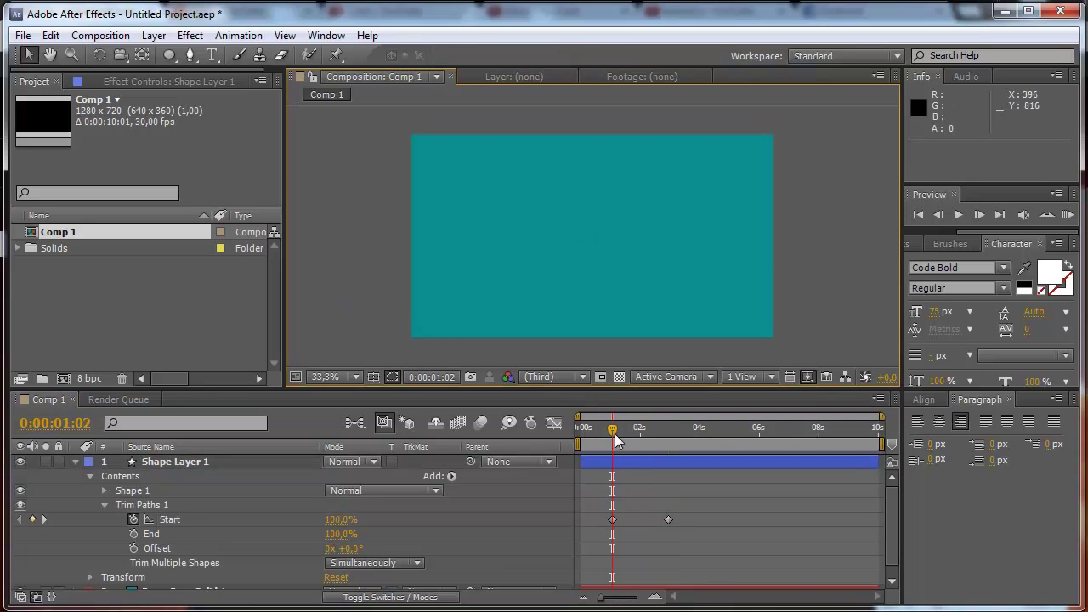
mouse_move(616, 429)
left_mouse_down()
mouse_move(694, 430)
mouse_move(614, 431)
mouse_move(665, 431)
mouse_move(638, 432)
left_mouse_up()
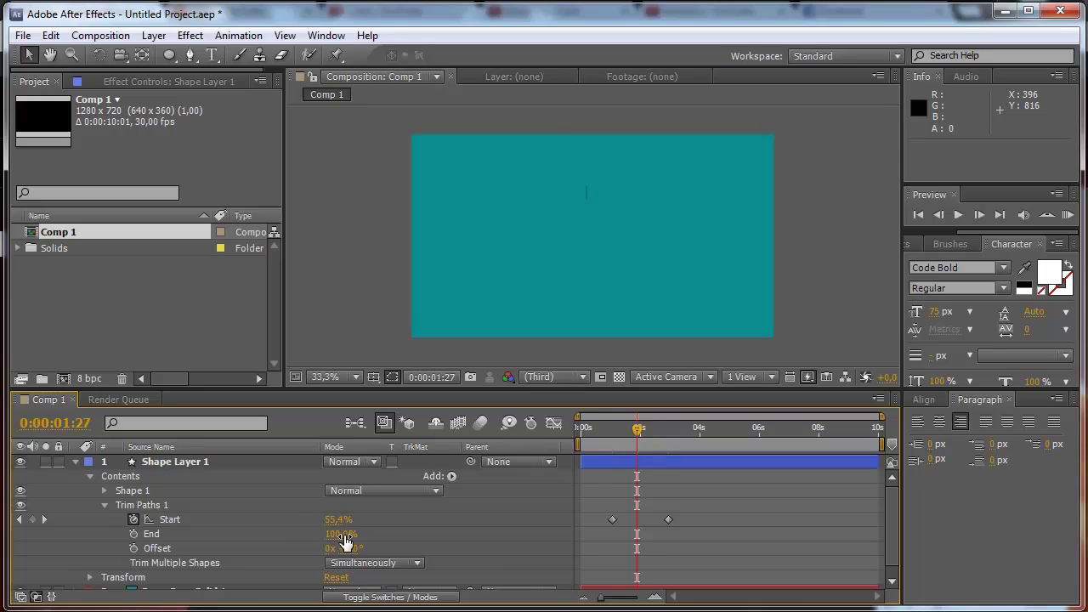
Keyframe Trim Paths End at 100%, then set it to 0% around four seconds
left_click(135, 534)
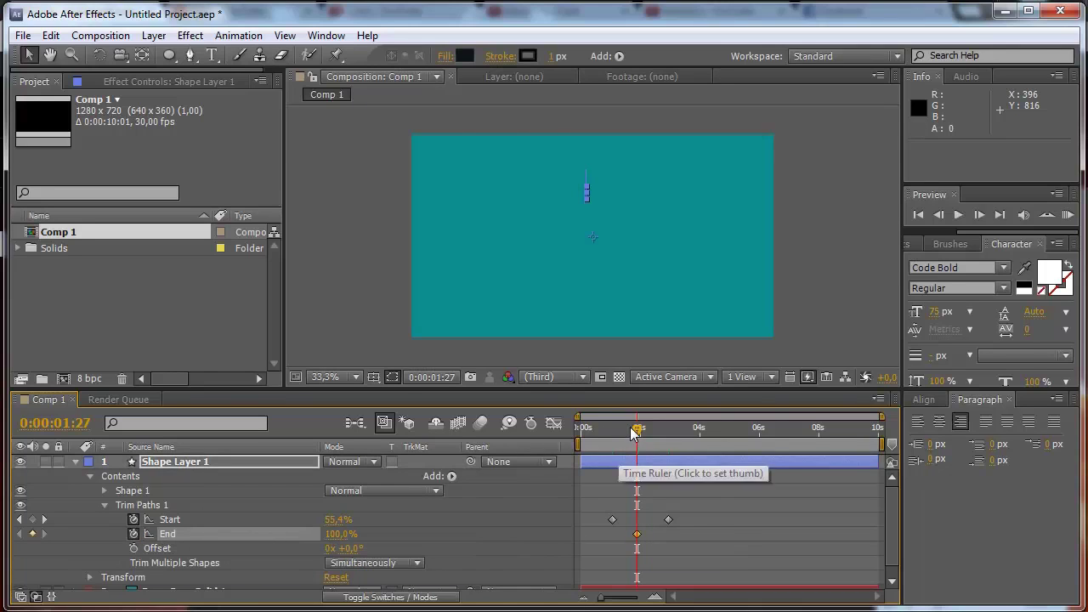
left_click_drag(634, 433, 705, 435)
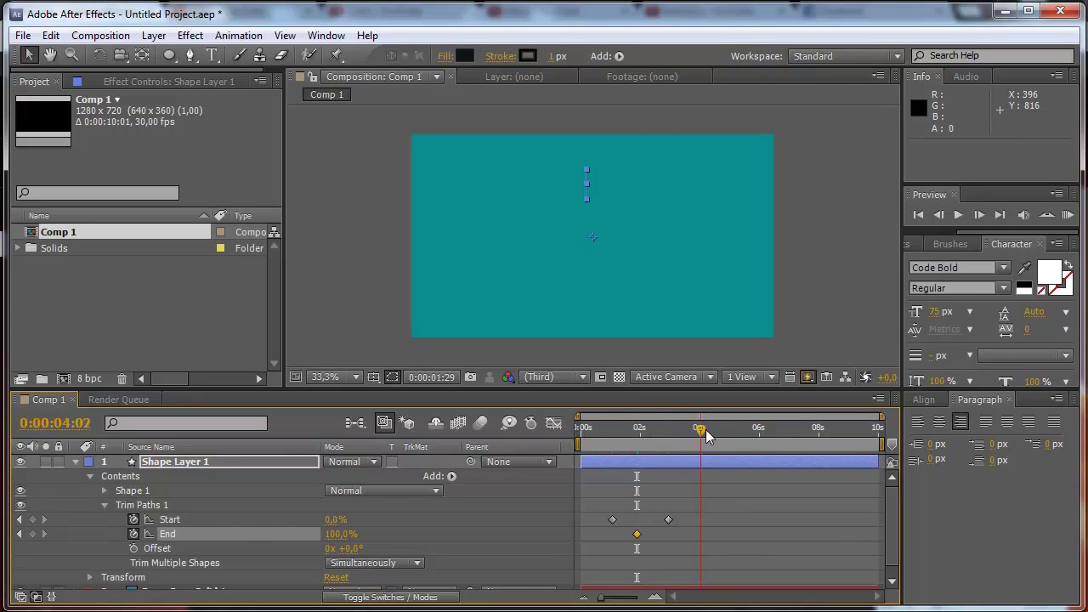
left_click_drag(351, 535, 260, 534)
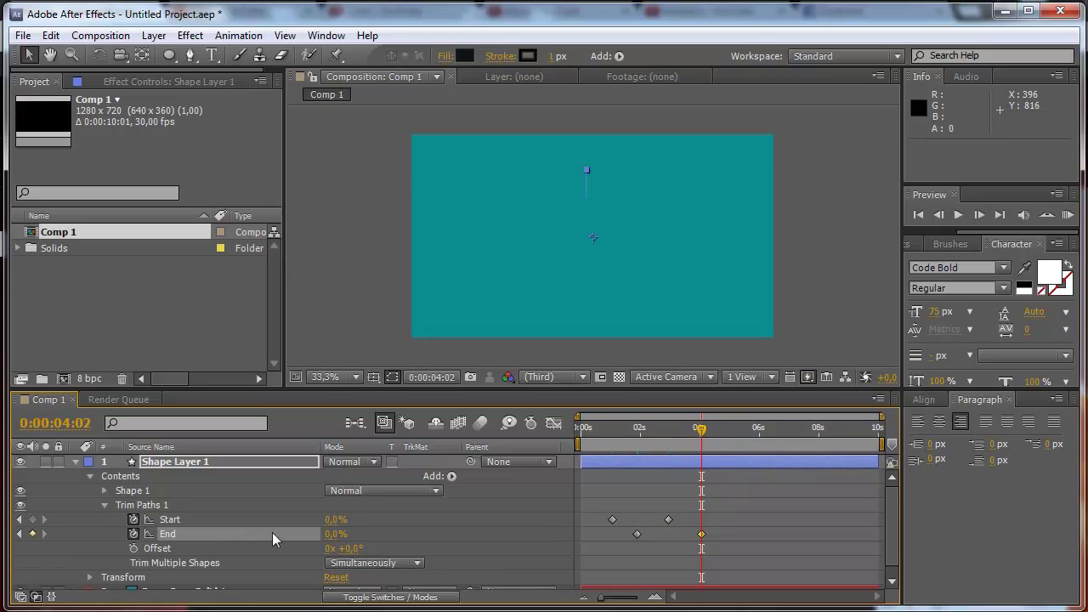
left_click(837, 284)
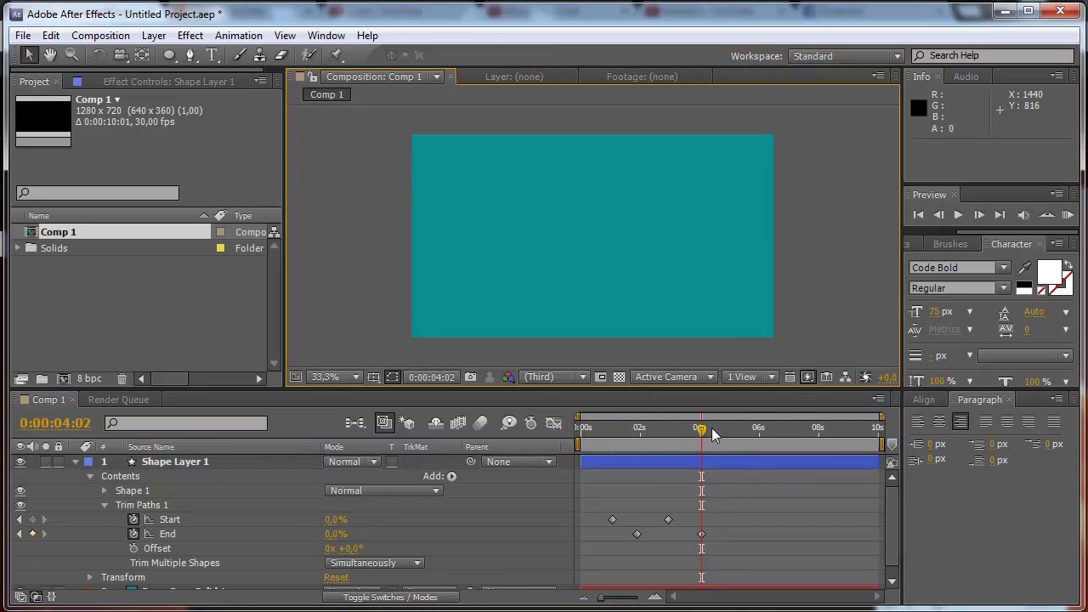
Preview and scrub the draw-on/draw-off line animation, then reselect Shape Layer 1
left_click(1068, 215)
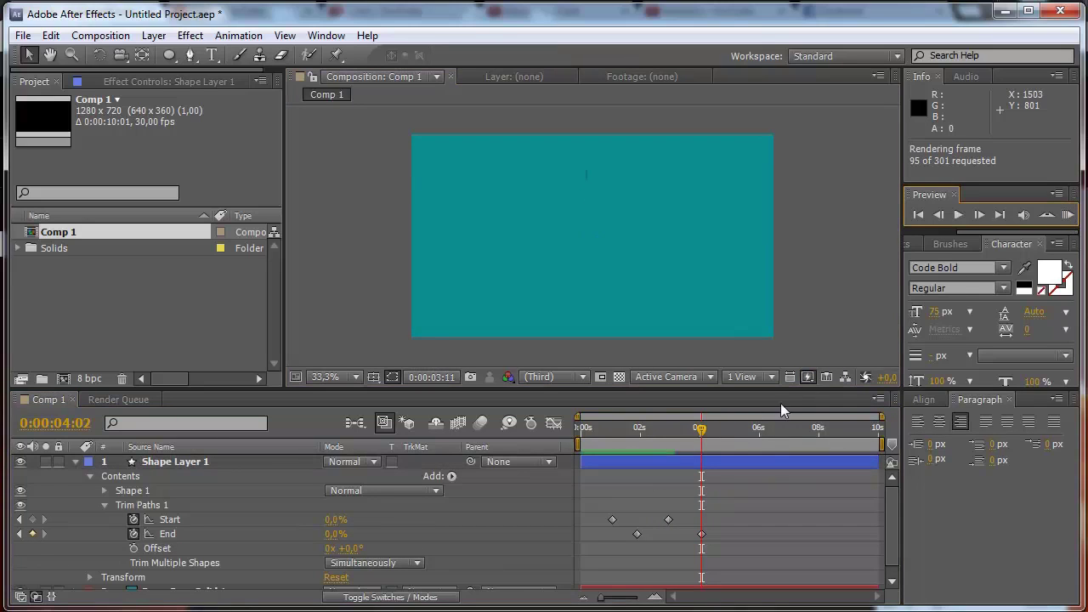
left_click(699, 431)
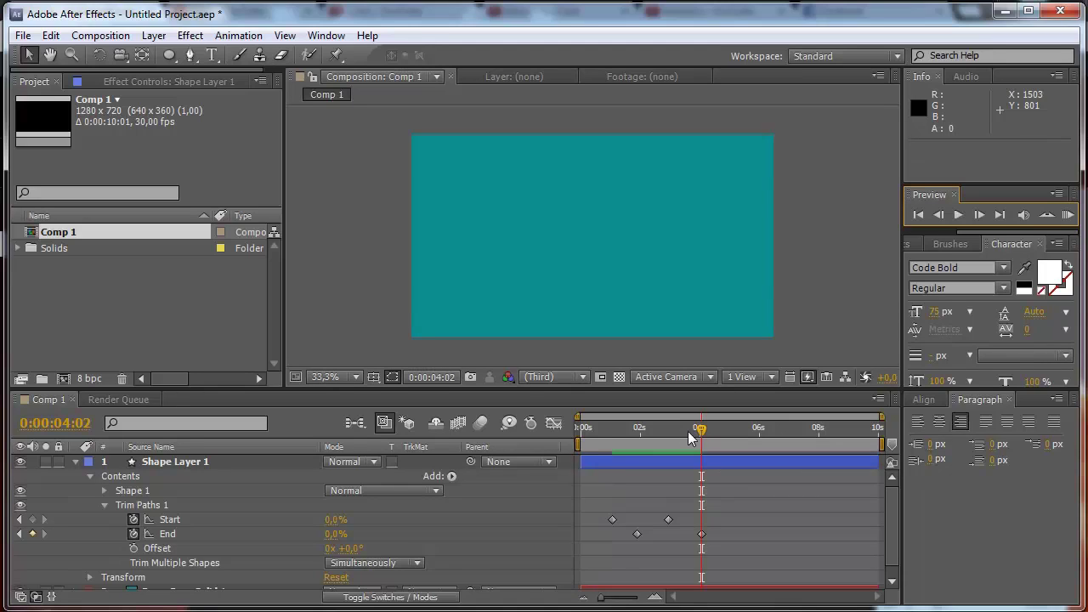
left_click_drag(605, 439, 651, 464)
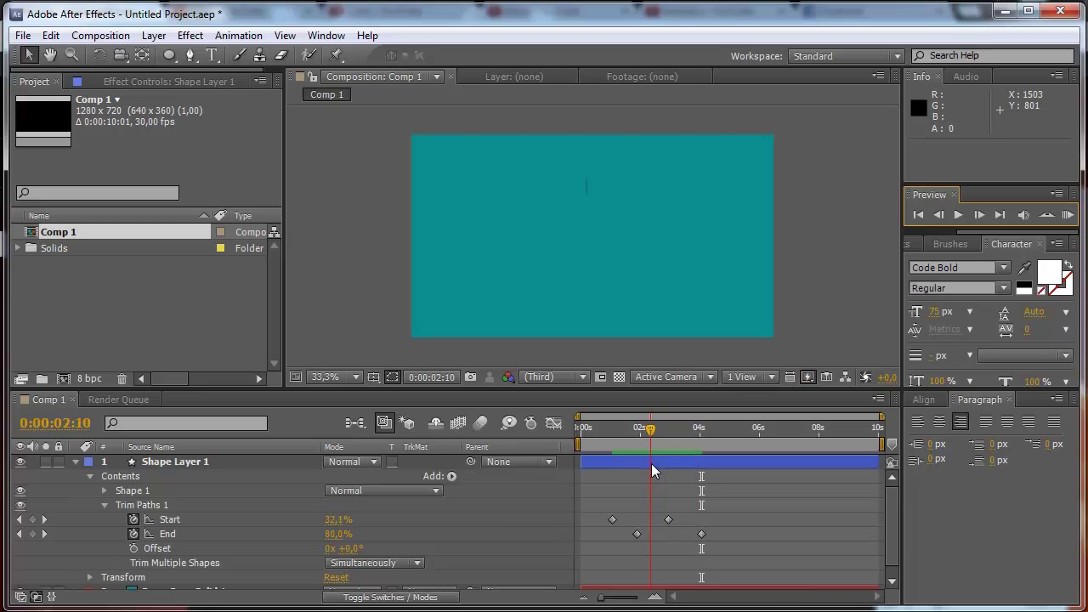
left_click(146, 462)
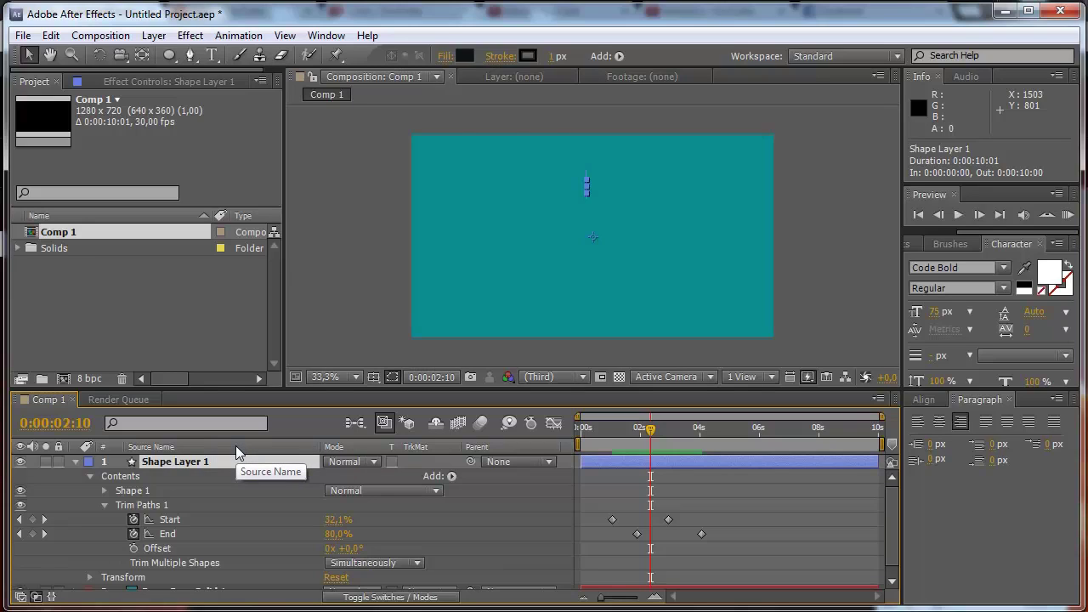
Show Shape Layer 1's Rotation with R and give it the expression index*360/20
left_click(75, 461)
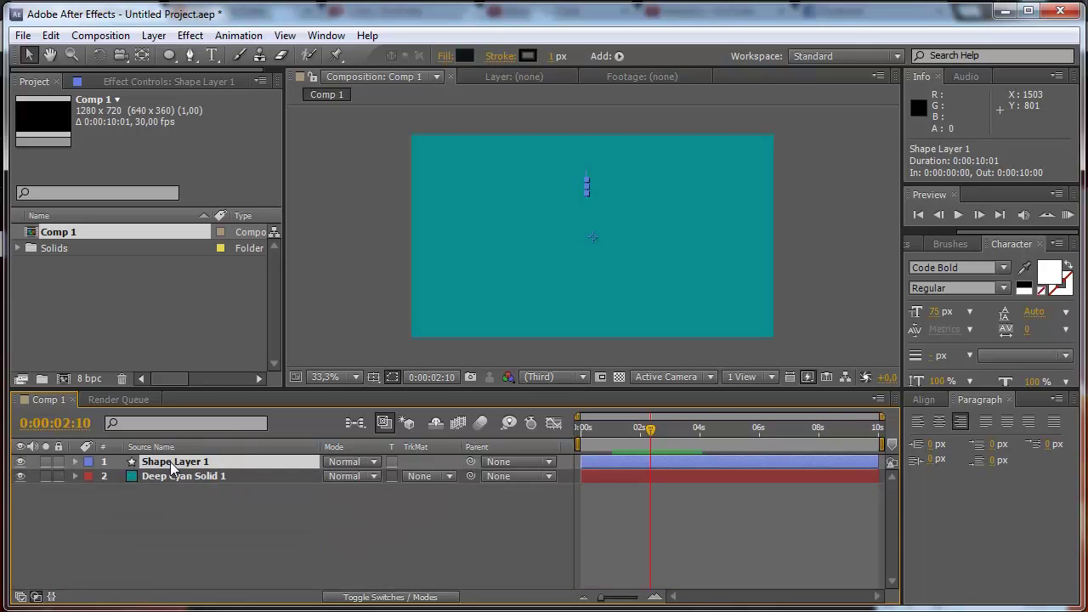
key("r")
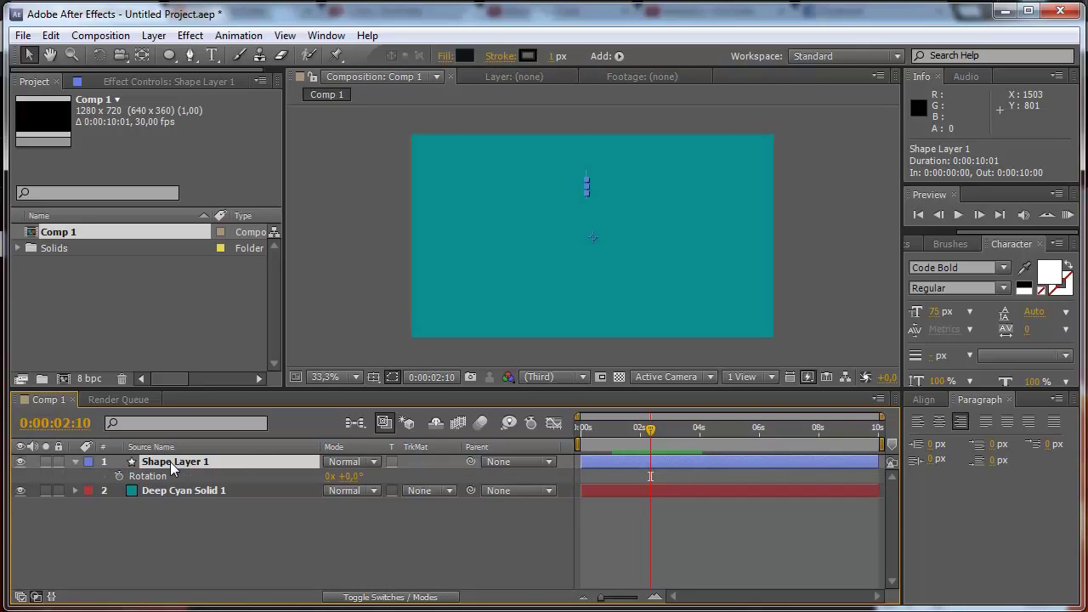
left_click(120, 477, "alt")
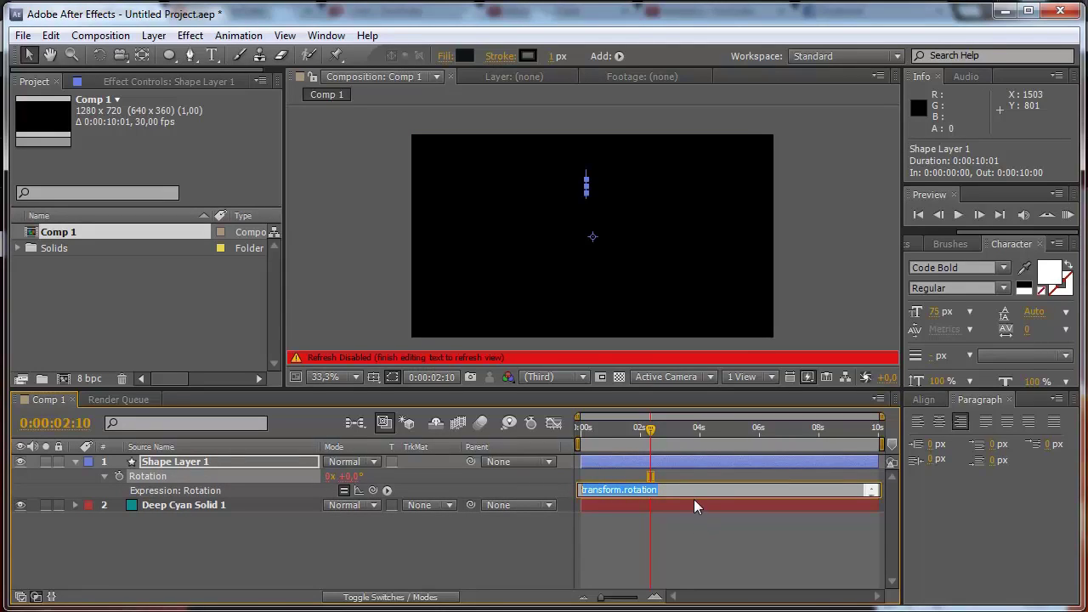
type("index*360/20")
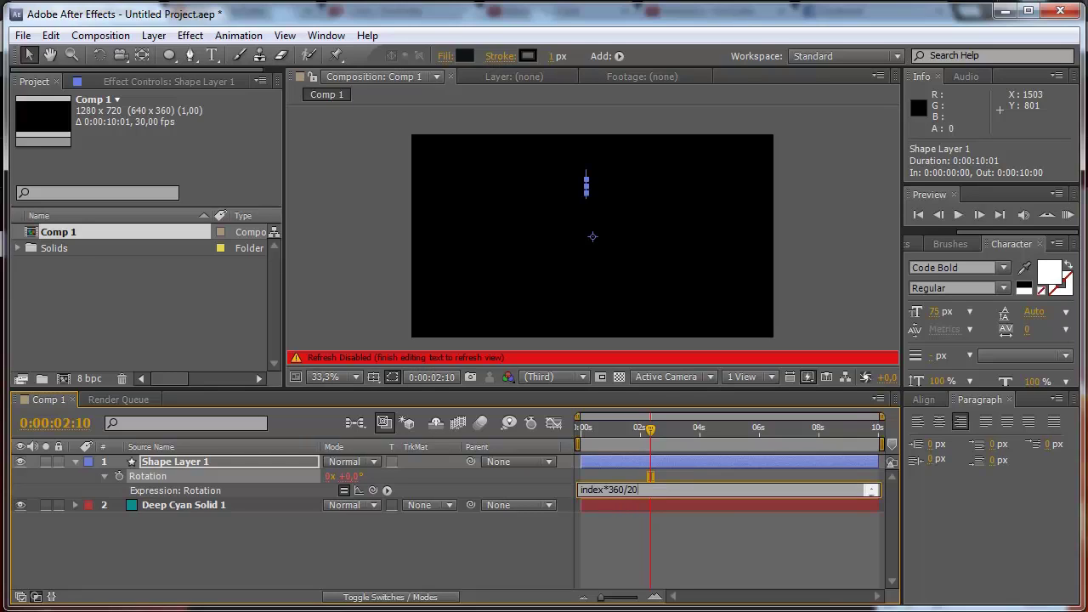
left_click(458, 475)
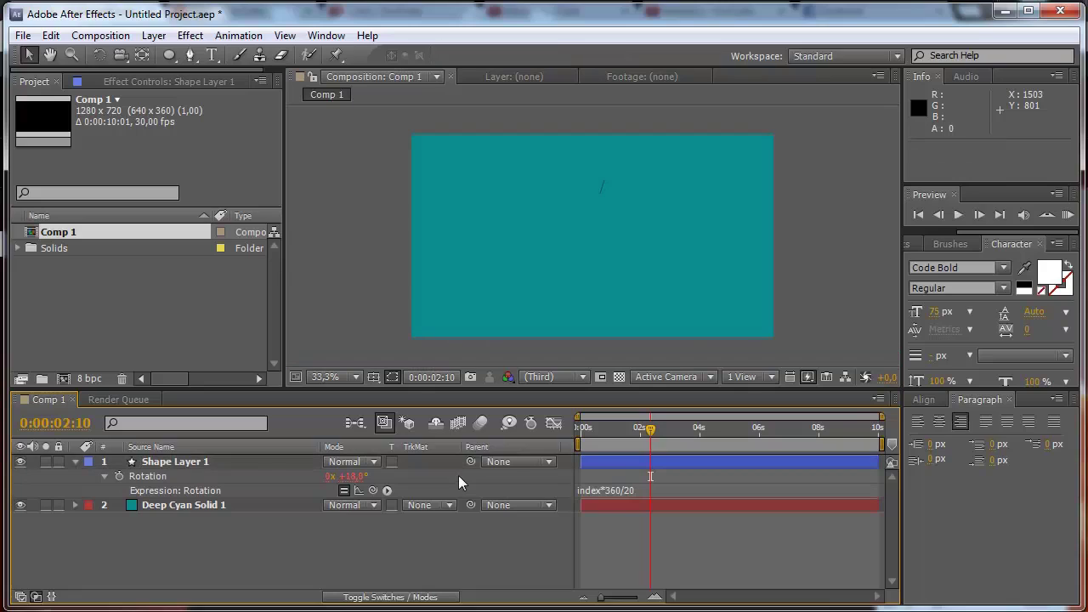
Duplicate Shape Layer 1 with Ctrl+D until 20 rotated lines form a ring, then scrub to inspect
left_click(199, 464)
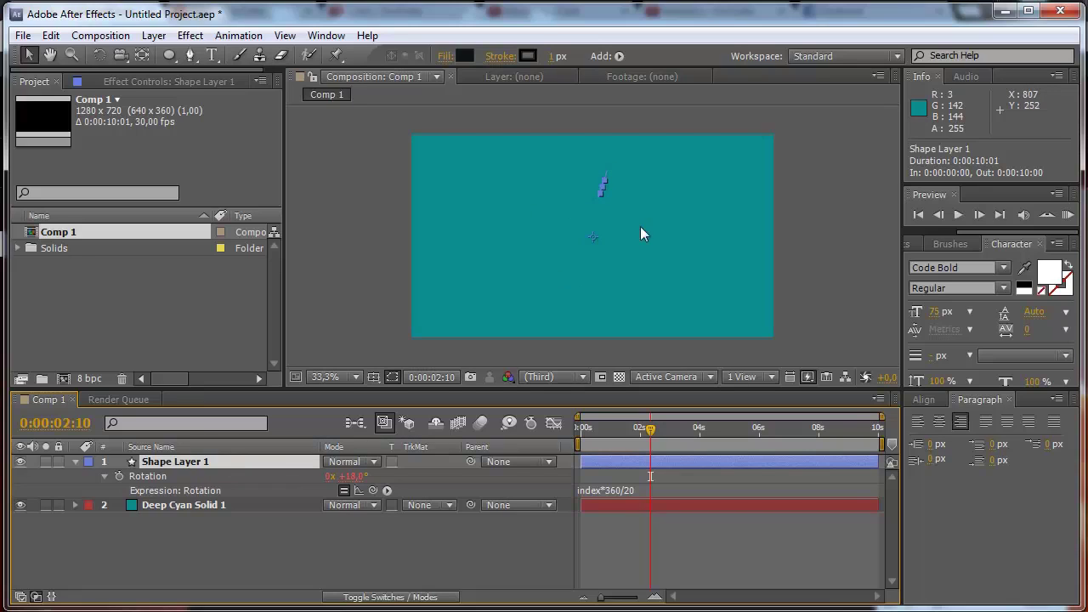
key("ctrl+d")
key("ctrl+d")
key("ctrl+d")
key("ctrl+d")
key("ctrl+d")
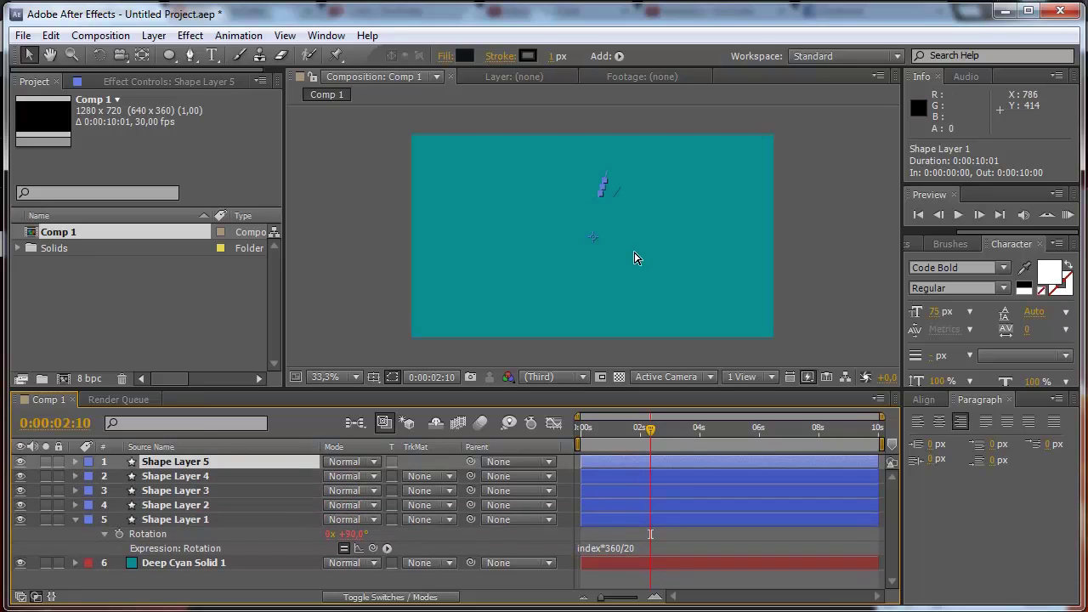
key("ctrl+d")
key("ctrl+d")
key("ctrl+d")
key("ctrl+d")
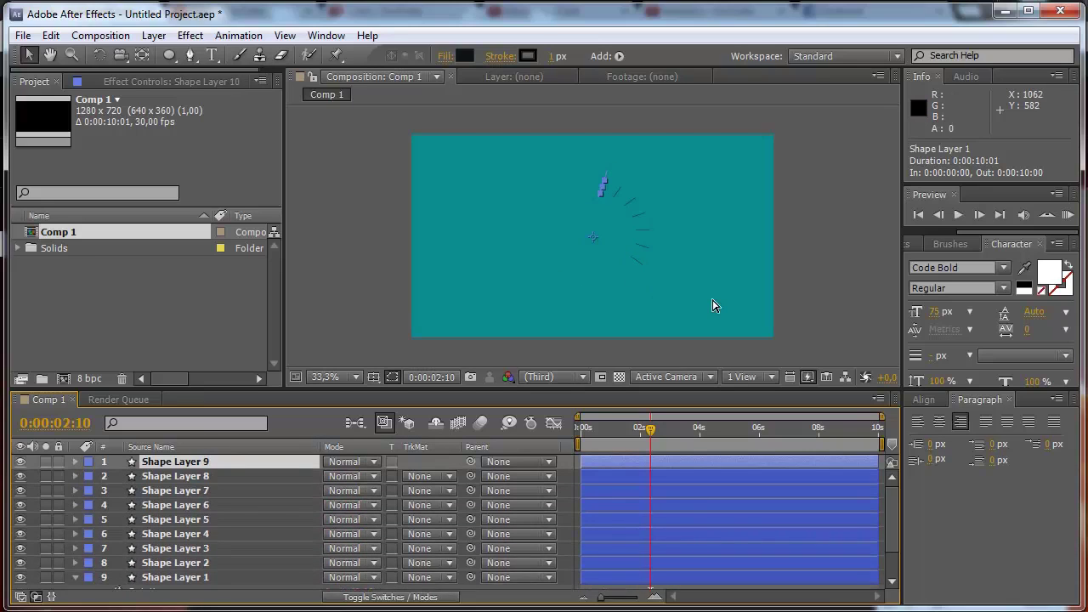
key("ctrl+d")
key("ctrl+d")
key("ctrl+d")
key("ctrl+d")
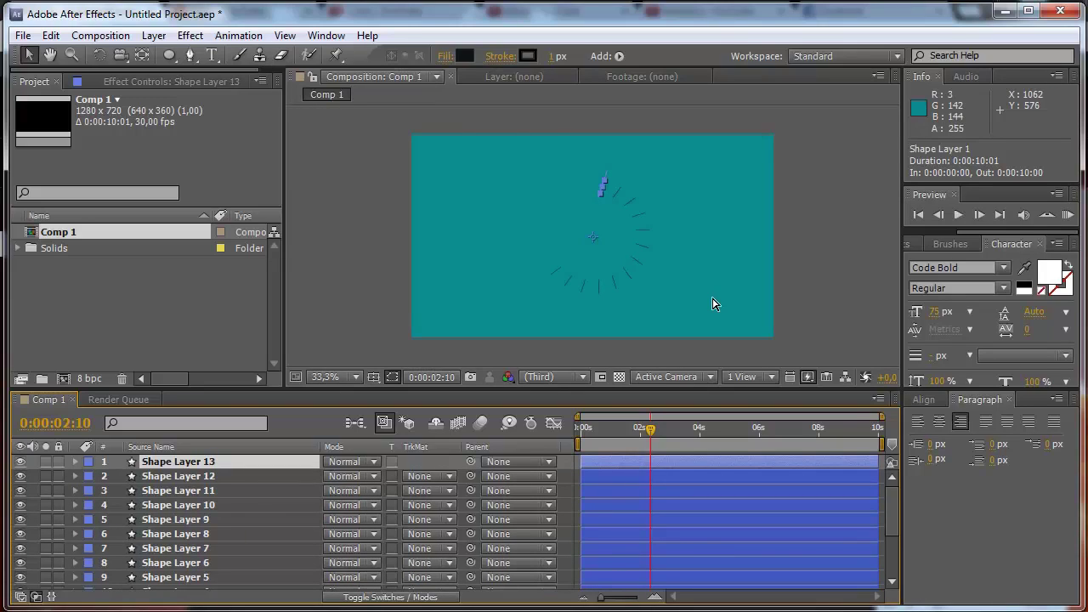
key("ctrl+d")
key("ctrl+d")
key("ctrl+d")
key("ctrl+d")
key("ctrl+d")
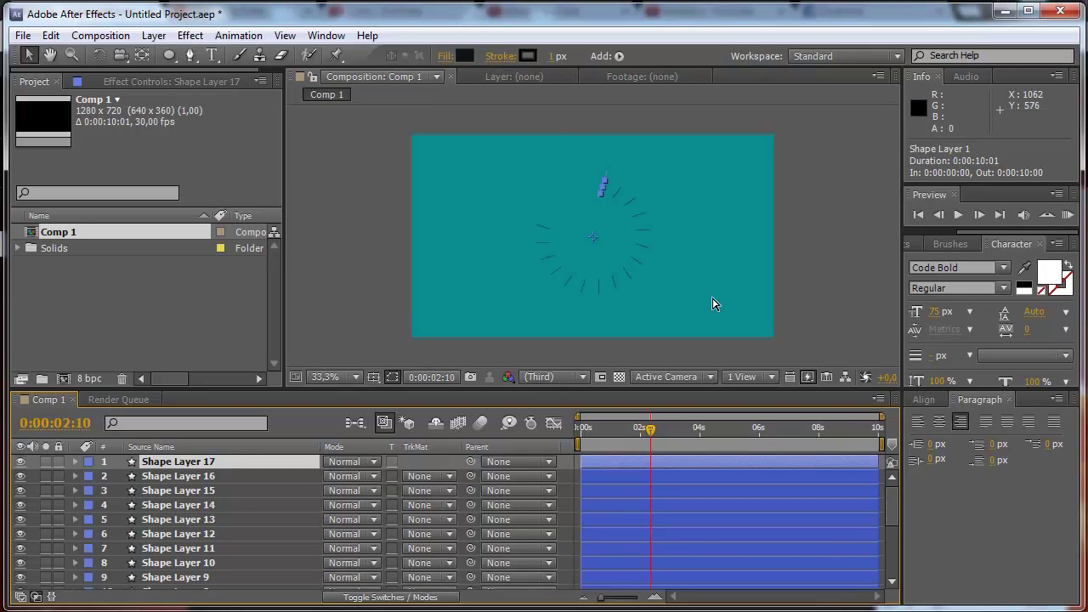
key("ctrl+d")
key("ctrl+d")
left_click(820, 213)
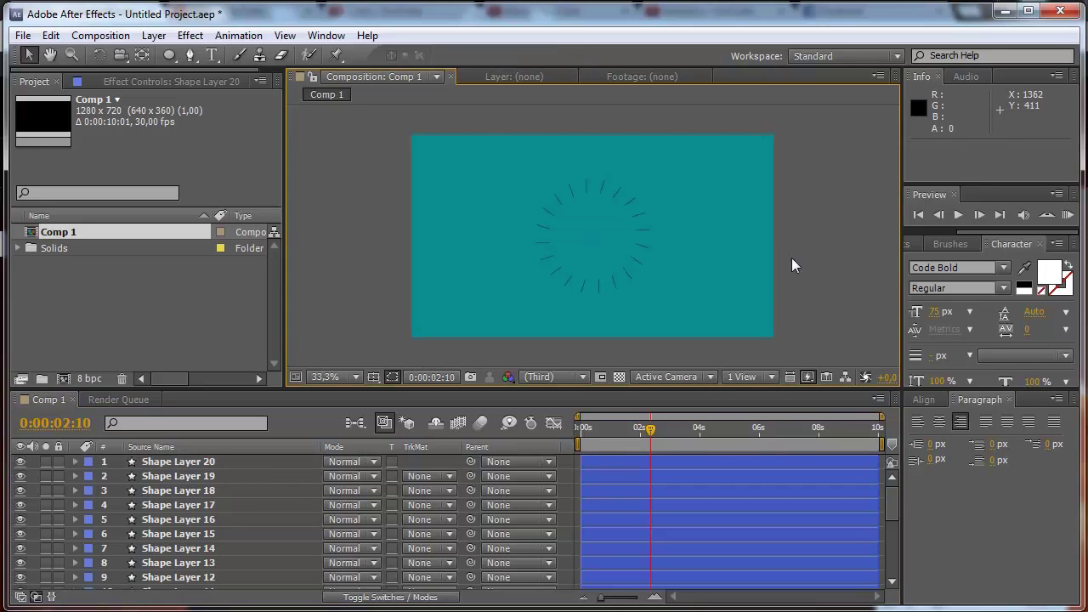
left_click_drag(650, 427, 684, 434)
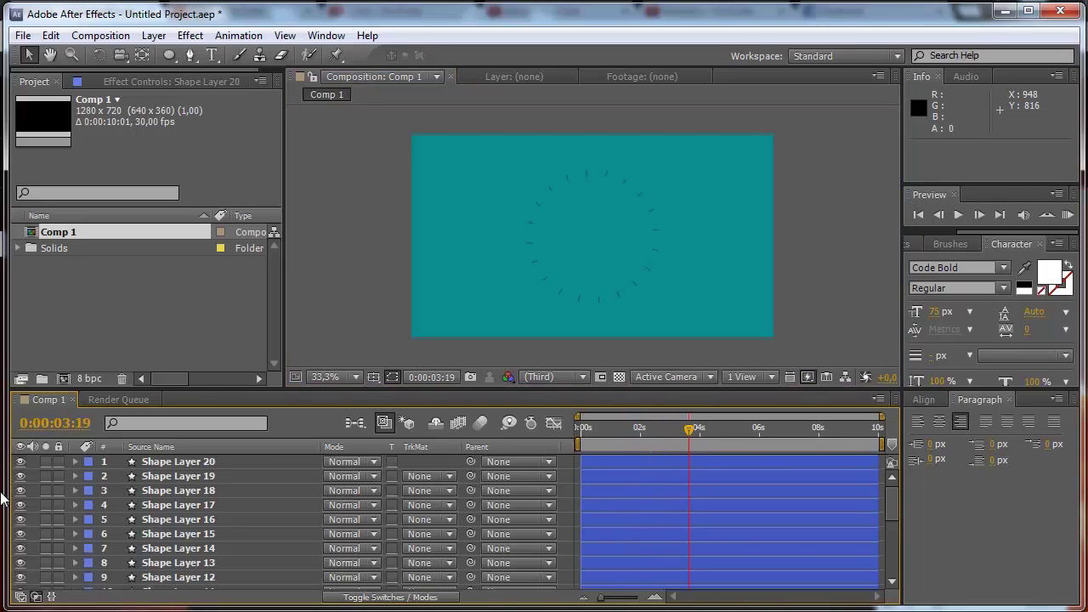
Select Shape Layer 20 through Shape Layer 1 together, leaving Deep Cyan Solid 1 unselected
left_click(136, 463)
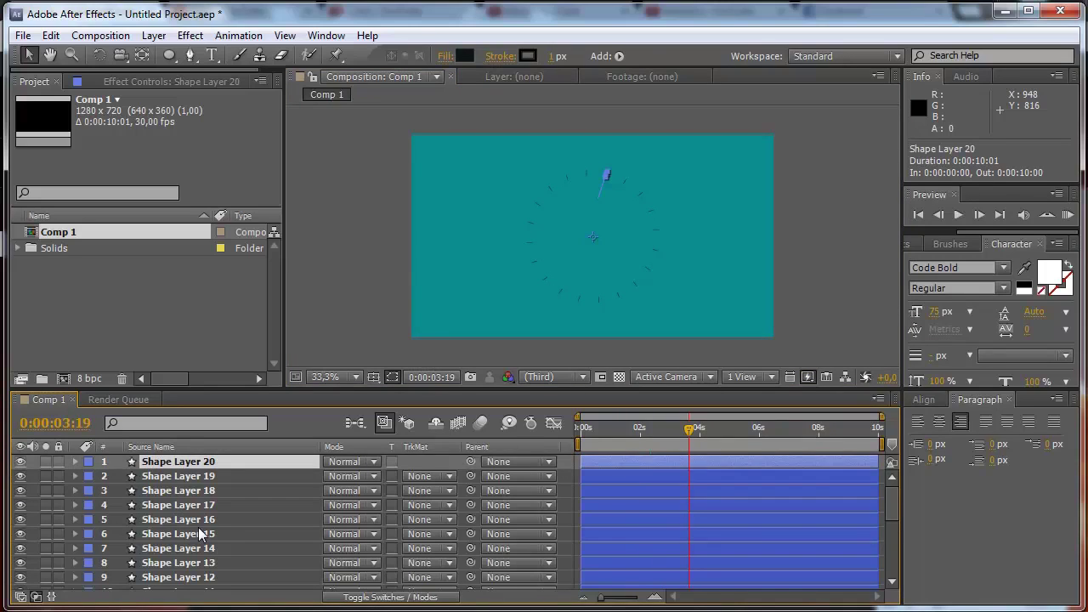
scroll(203, 537, "down", 1)
scroll(203, 539, "down", 4)
key("e")
key("e")
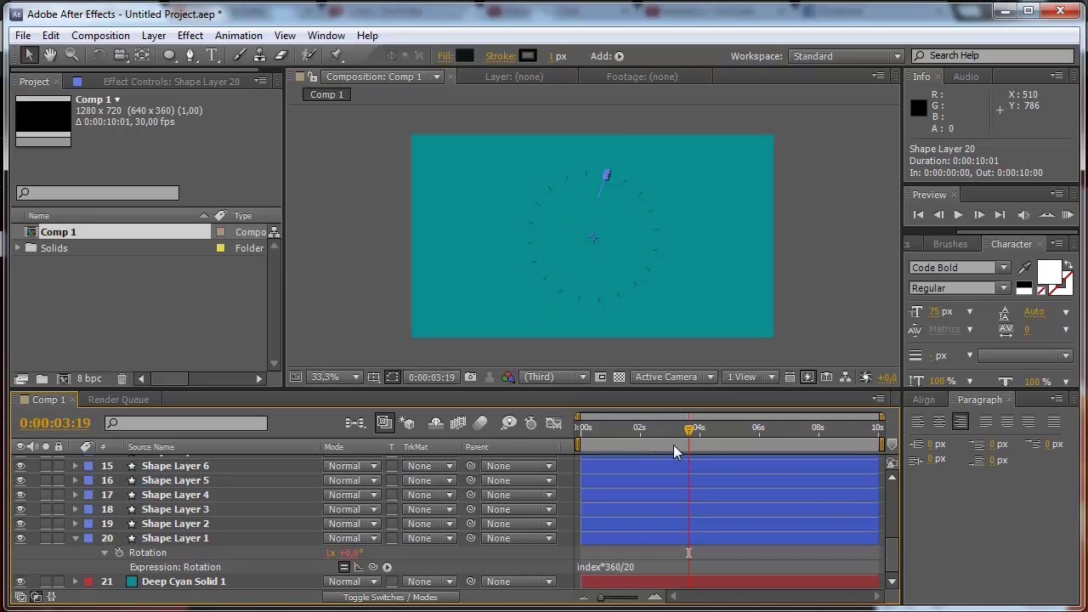
left_click(170, 539)
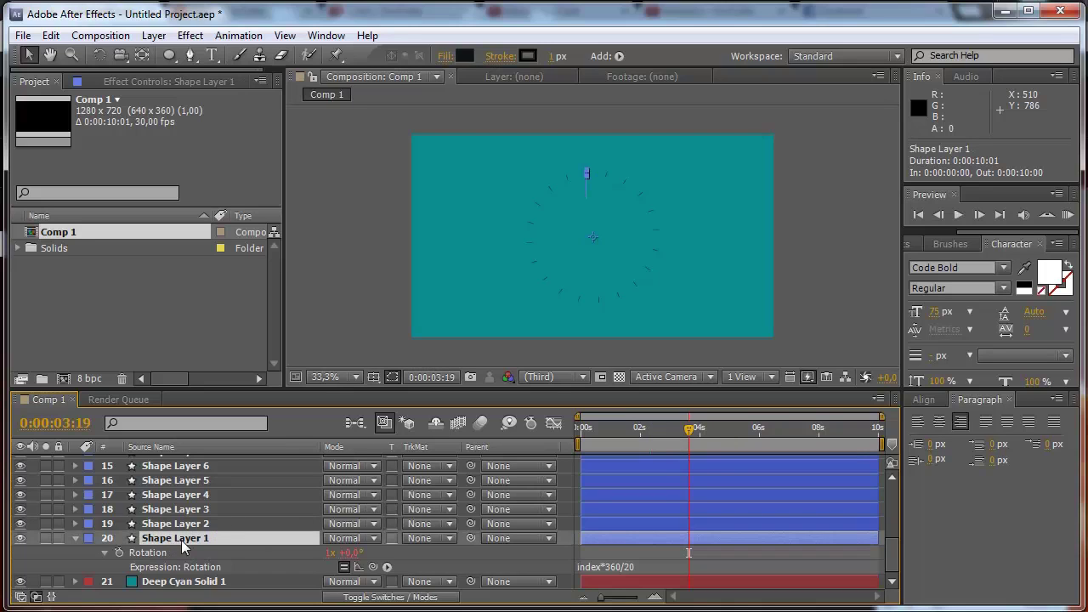
key("e")
key("e")
scroll(210, 534, "up", 5)
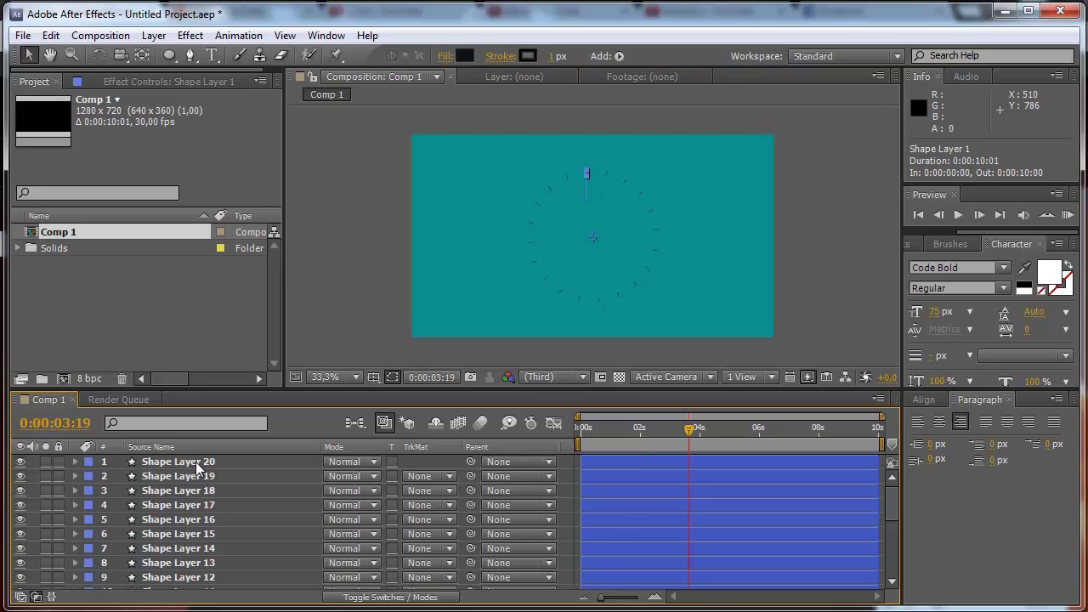
left_click(195, 461, "shift")
scroll(209, 502, "down", 4)
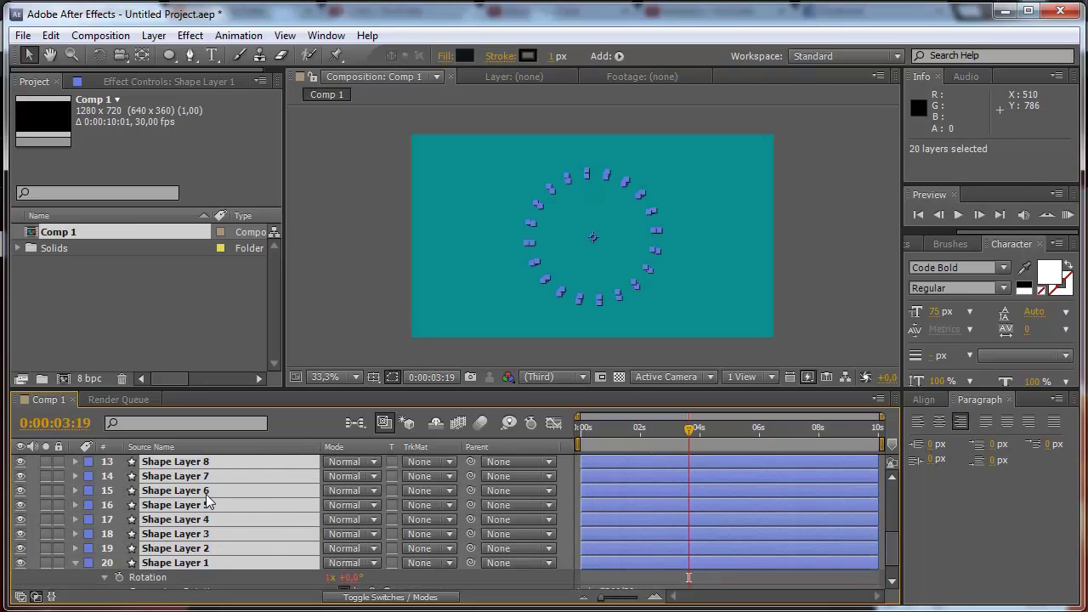
scroll(208, 501, "down", 2)
scroll(208, 498, "up", 6)
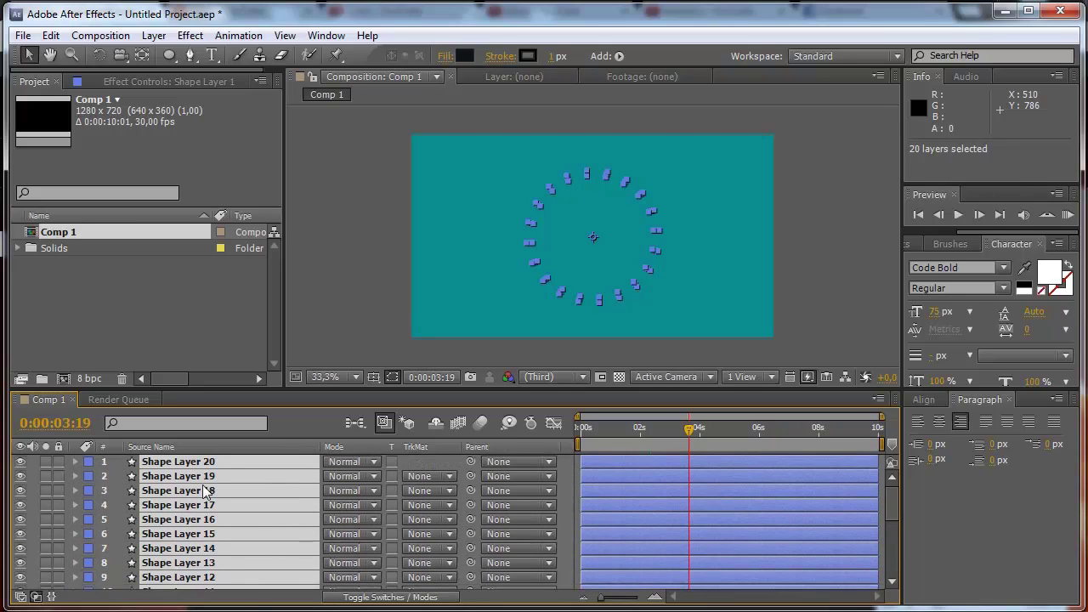
left_click(153, 35)
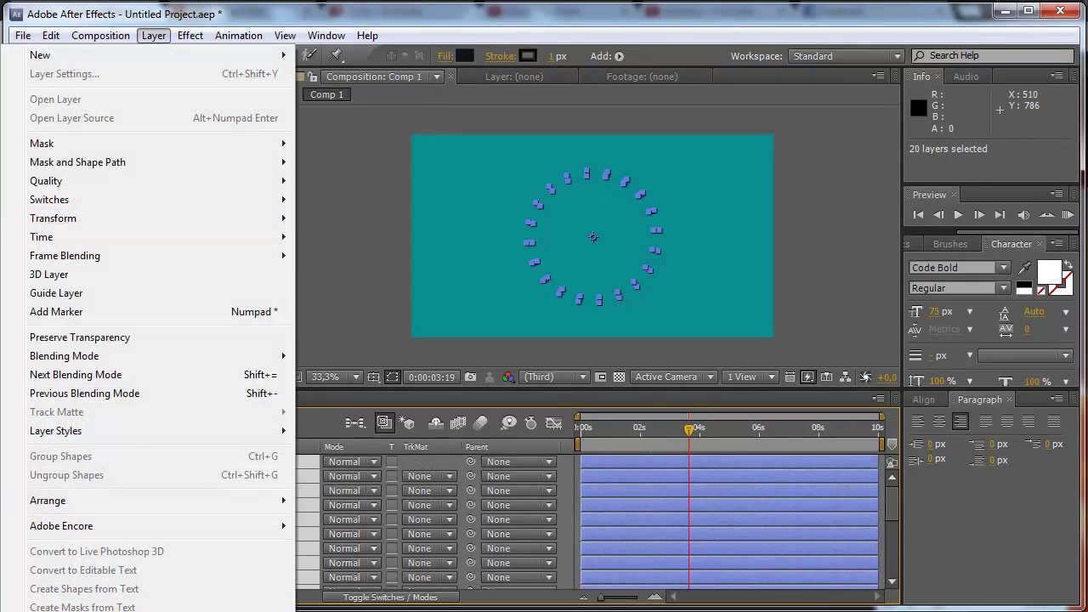
Precompose the shape layers into Pre-comp 1 with all attributes moved, then select it in Comp 1
key("ctrl+shift+c")
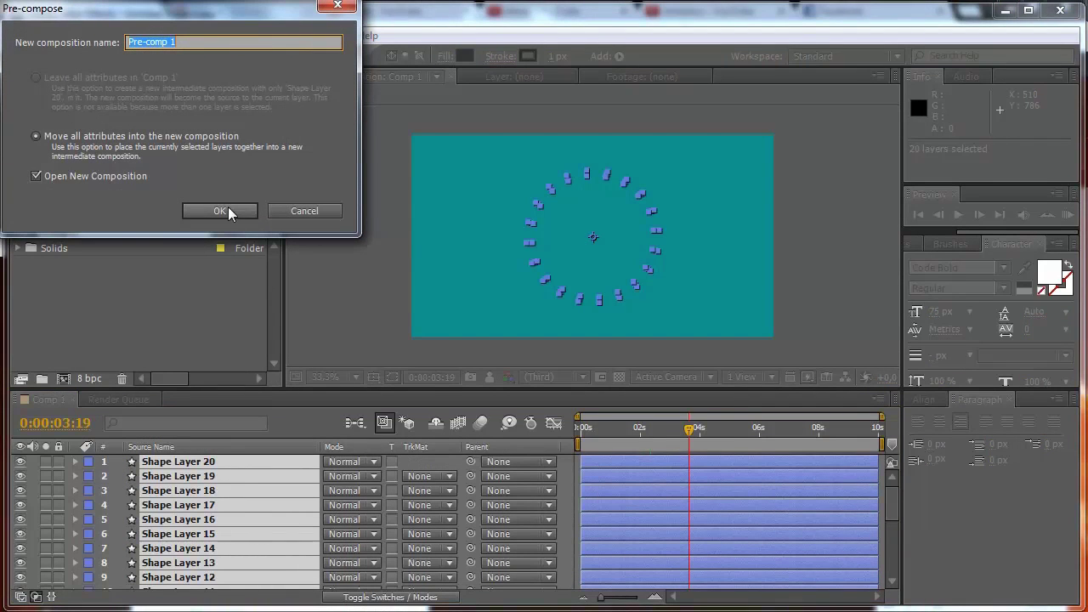
left_click(201, 209)
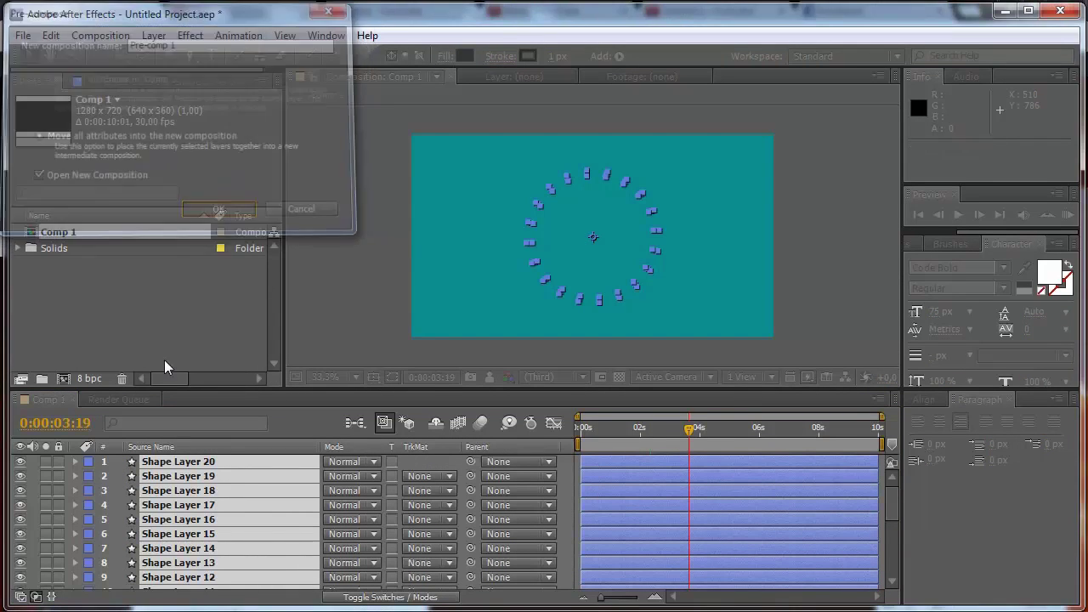
left_click(58, 402)
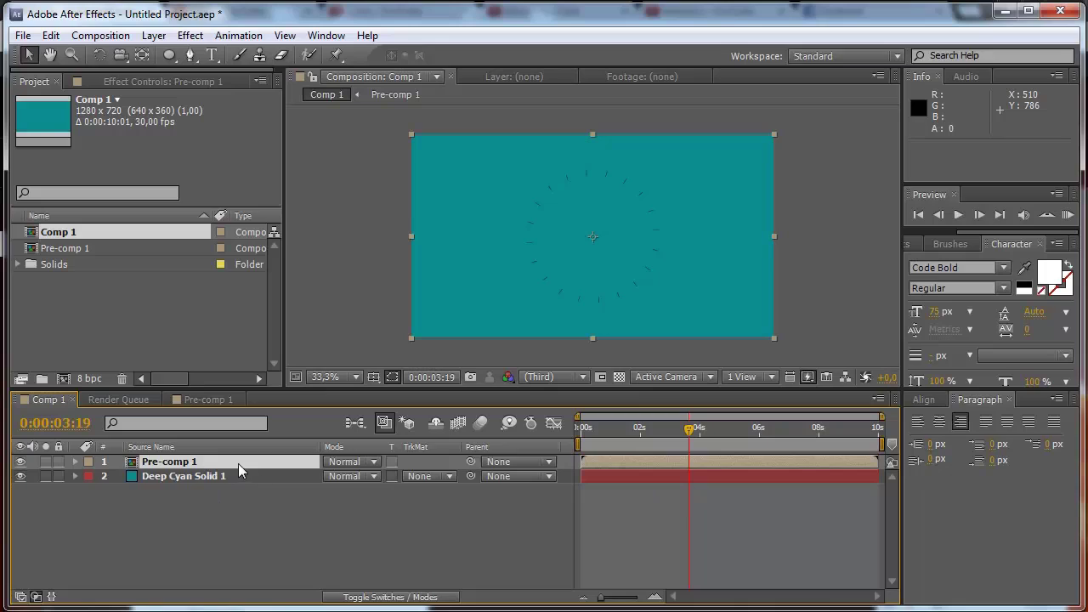
left_click(161, 464)
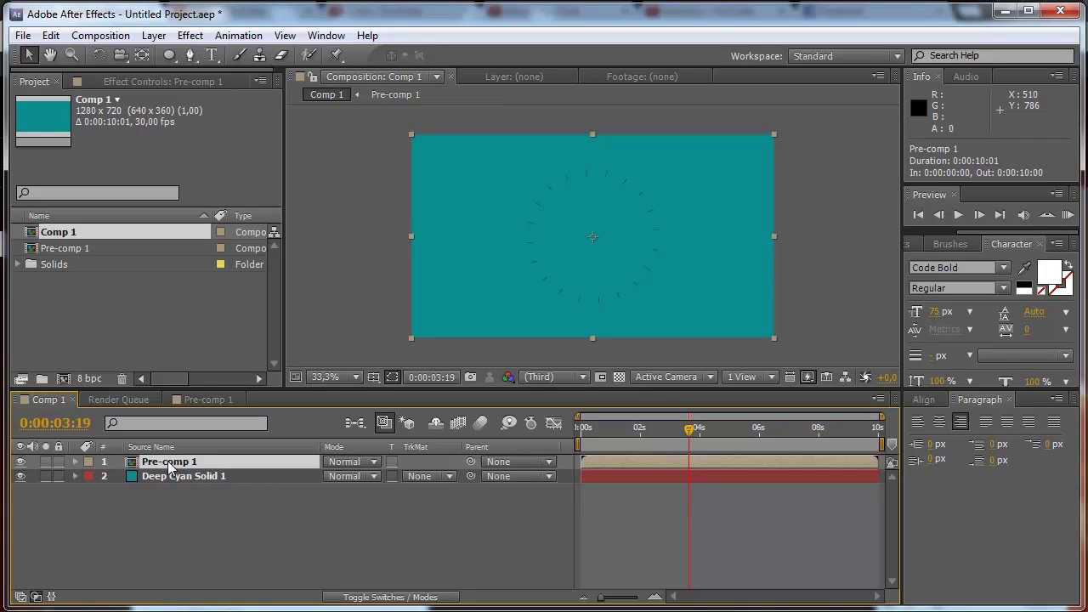
Apply Layer Styles > Color Overlay to the Pre-comp 1 layer from its context menu
left_click(79, 462)
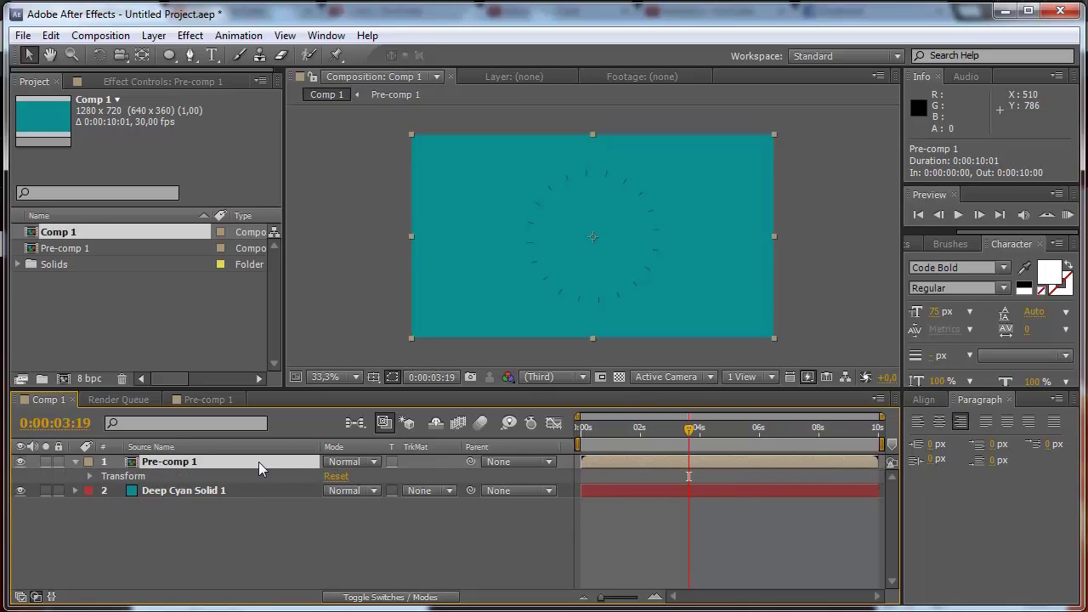
right_click(205, 459)
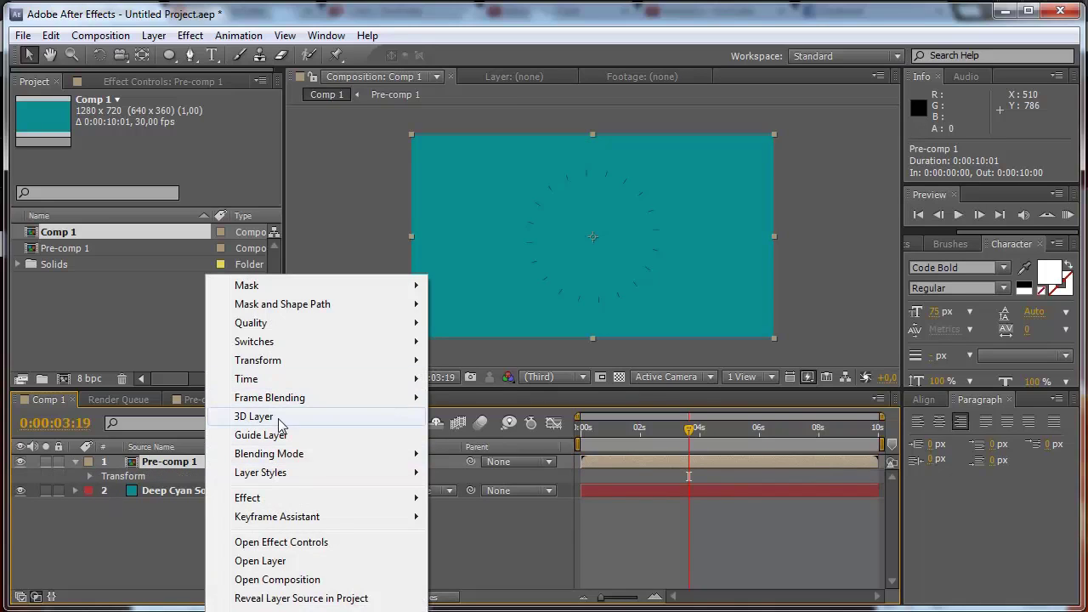
mouse_move(289, 470)
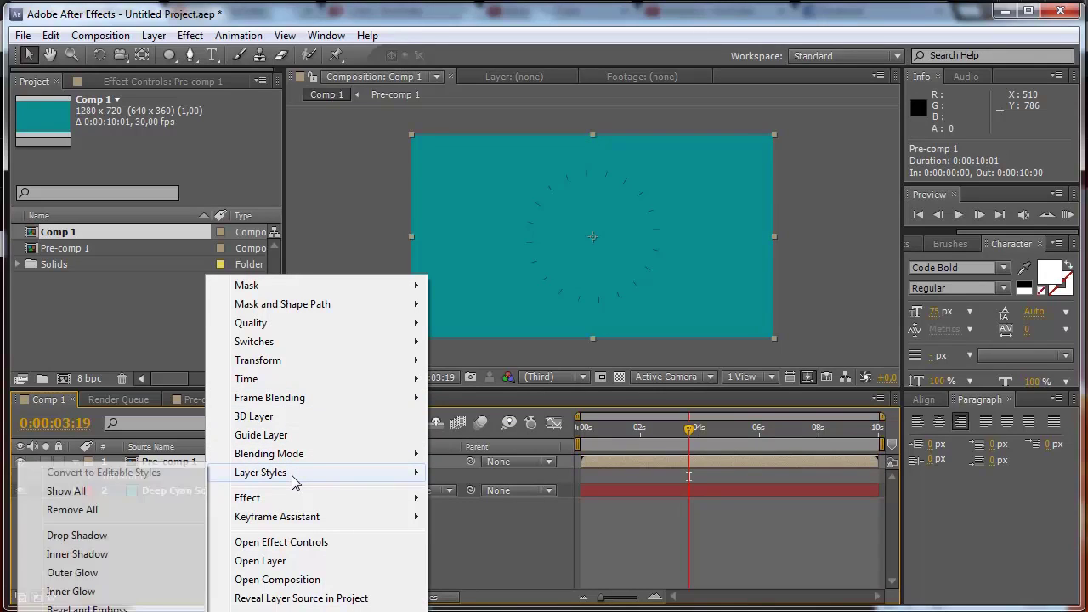
left_click(85, 611)
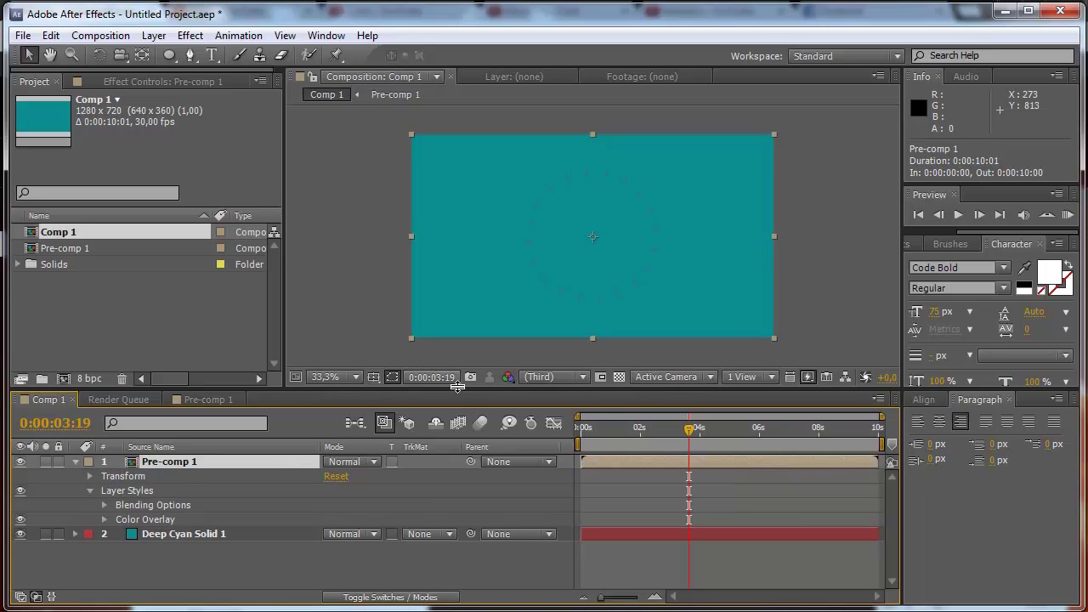
Look inside Pre-comp 1, then scrub Comp 1's timeline to watch the cyan-tinted dashes burst outward
left_click(191, 401)
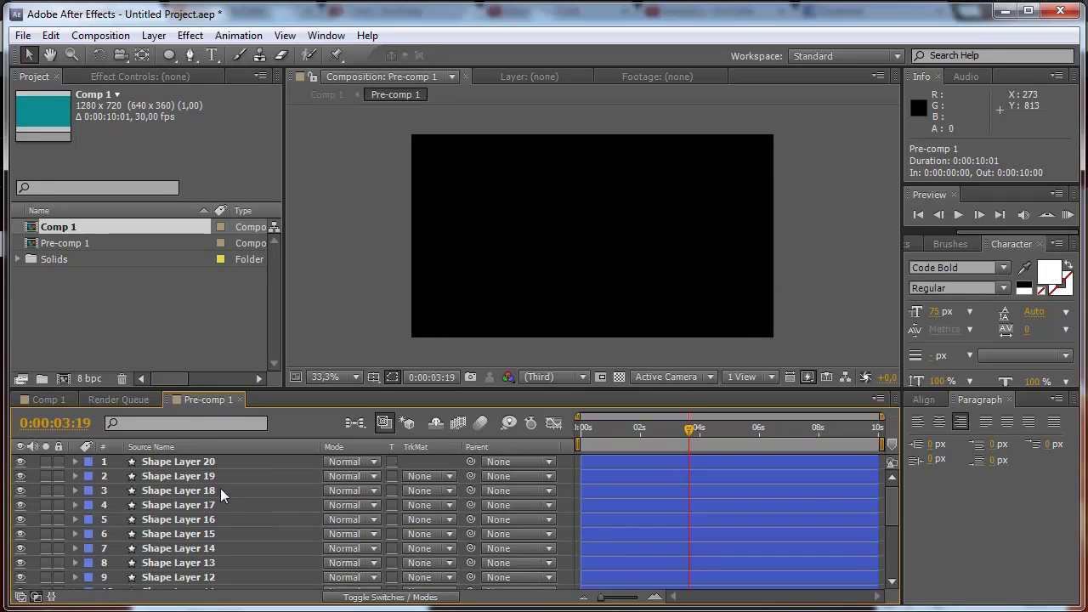
left_click(62, 399)
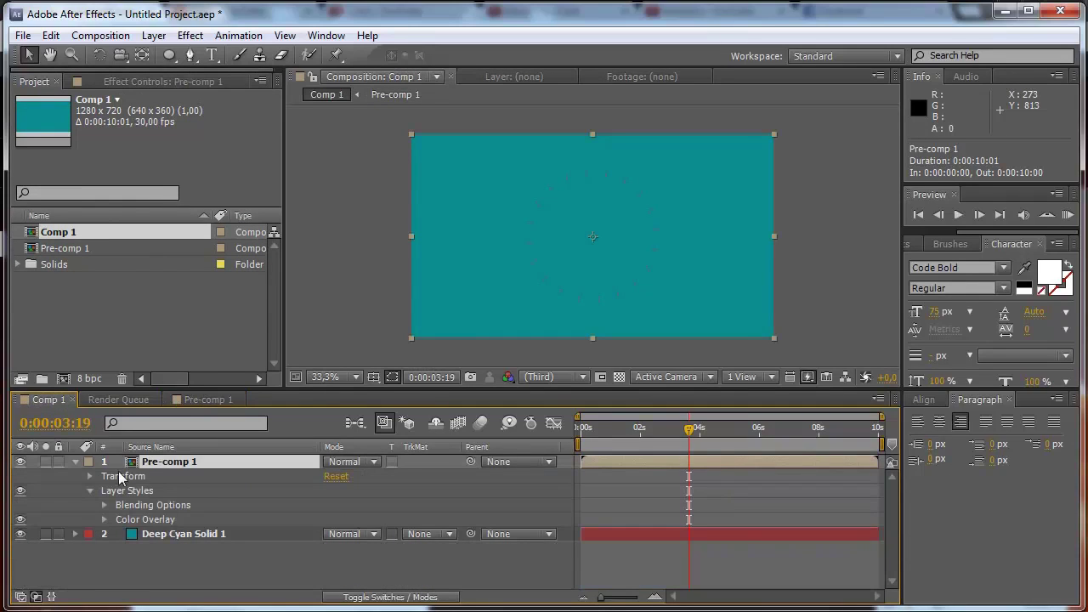
left_click_drag(690, 428, 709, 442)
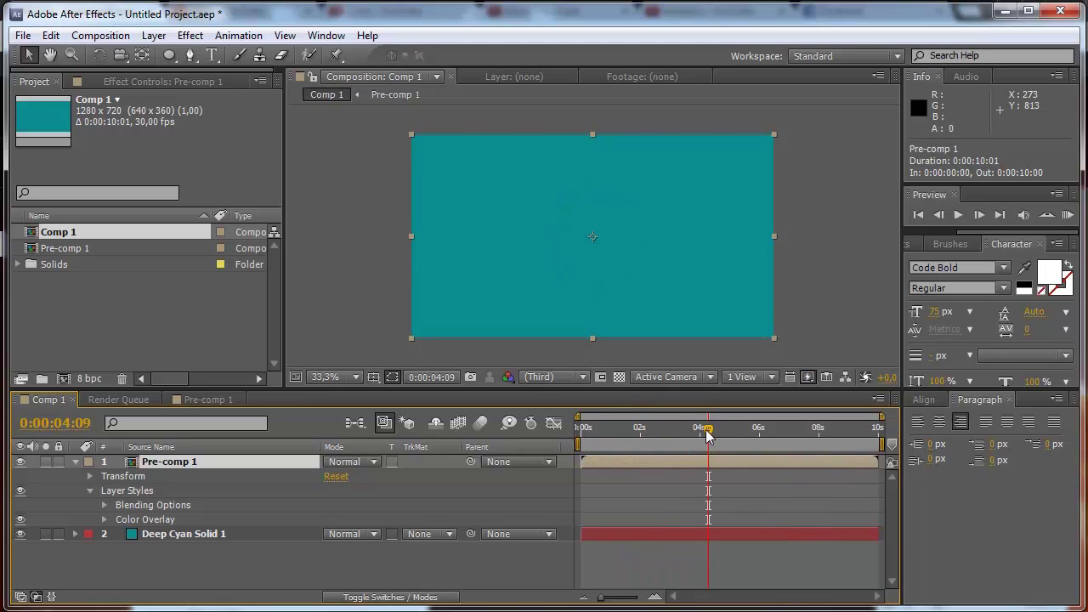
left_click_drag(709, 432, 641, 443)
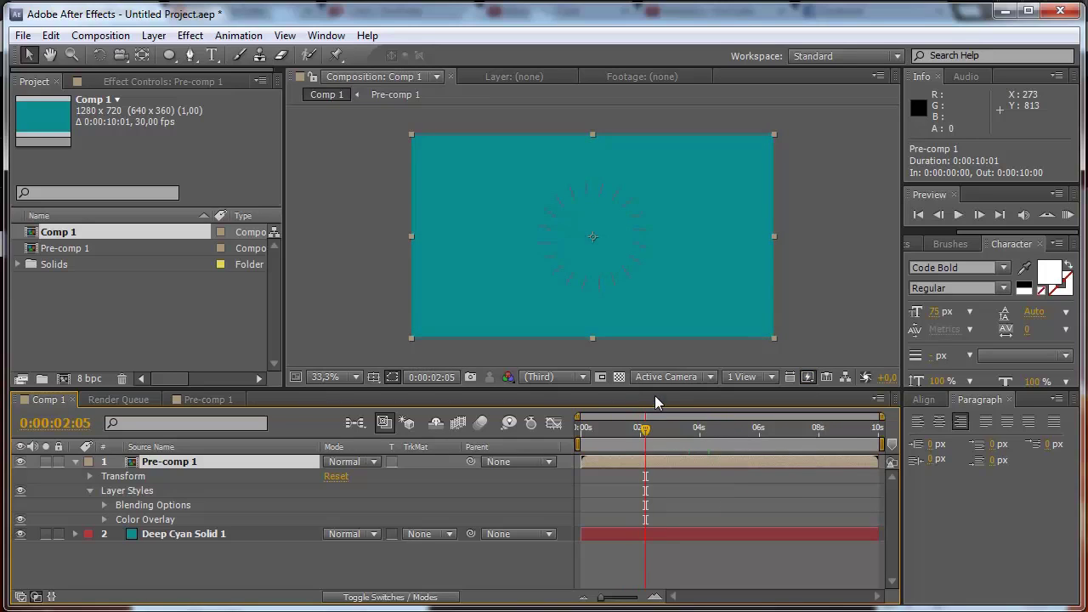